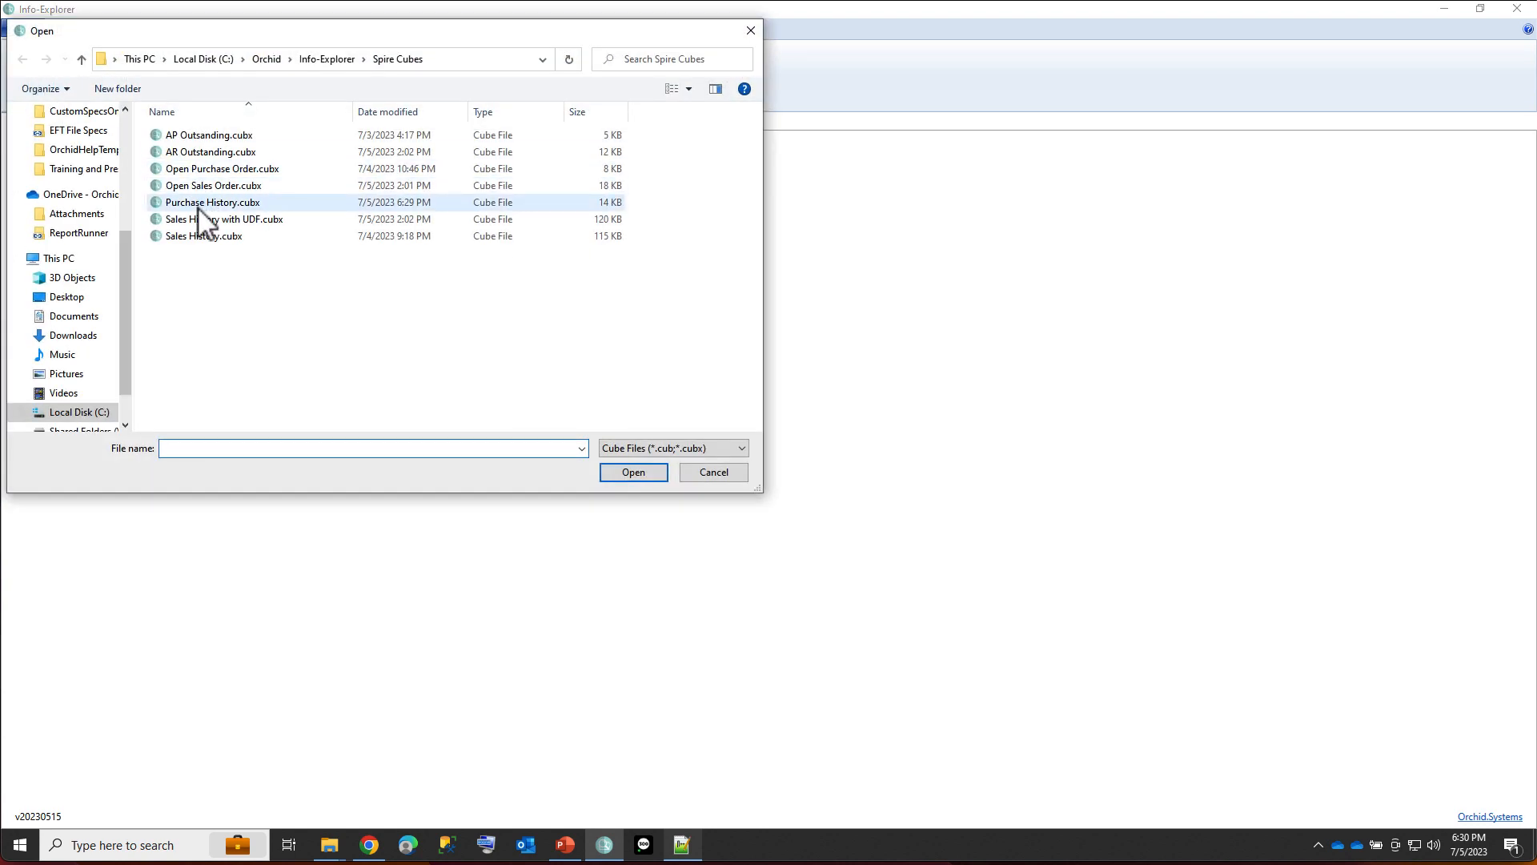
Open the Purchase History.cubx cube and expand the EQUIP product code in the dashboard's PO Detail by Item table
double_click(197, 205)
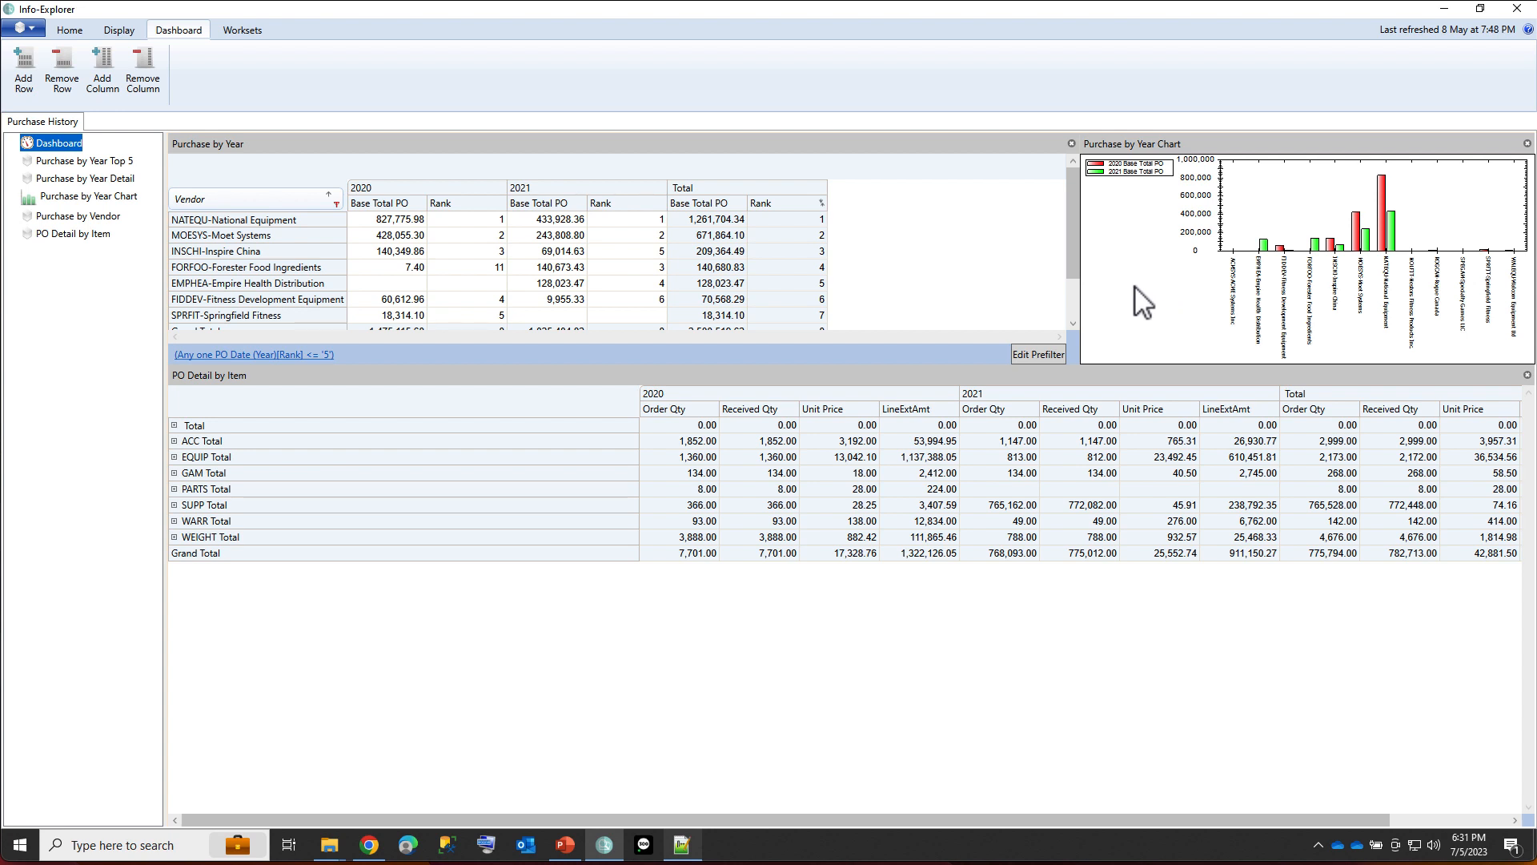
click(173, 457)
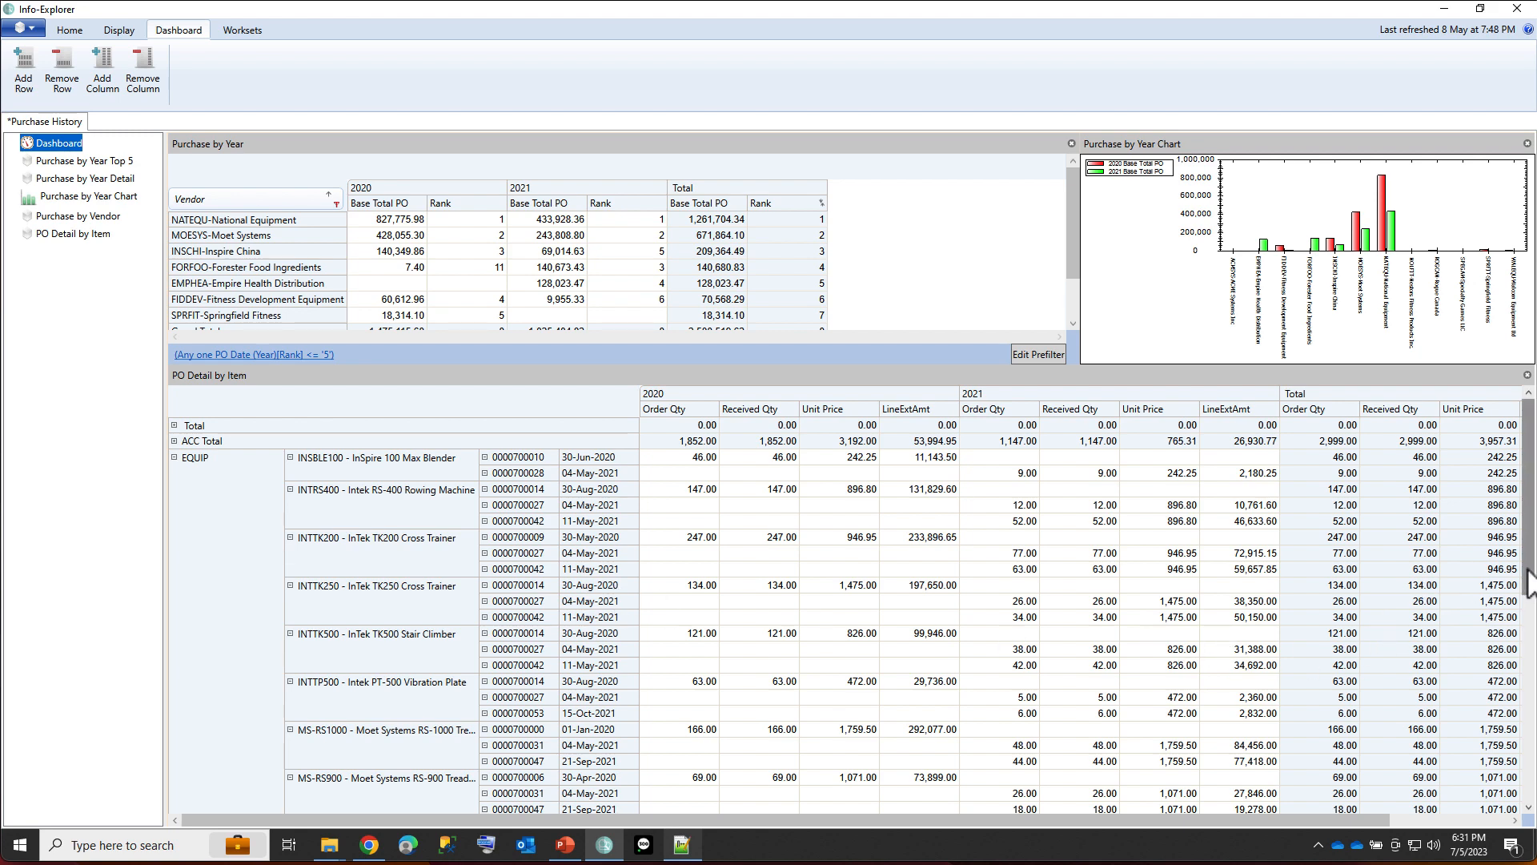
Drill down into the records behind the WARR total's 2020 LineExtAmt in PO Detail by Item and close the data window
drag(1528, 571, 1529, 776)
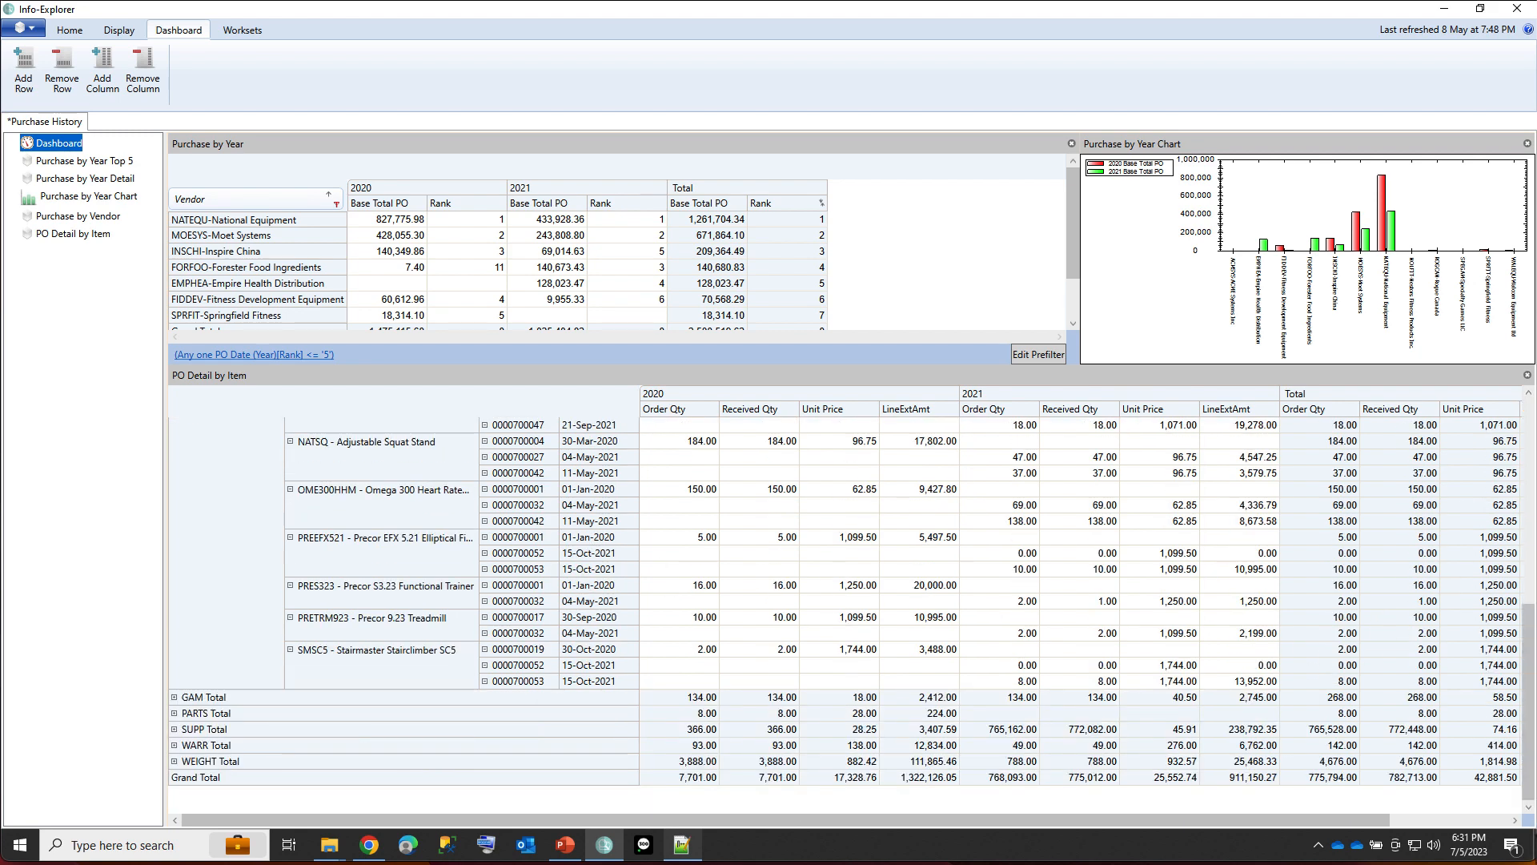
right_click(925, 747)
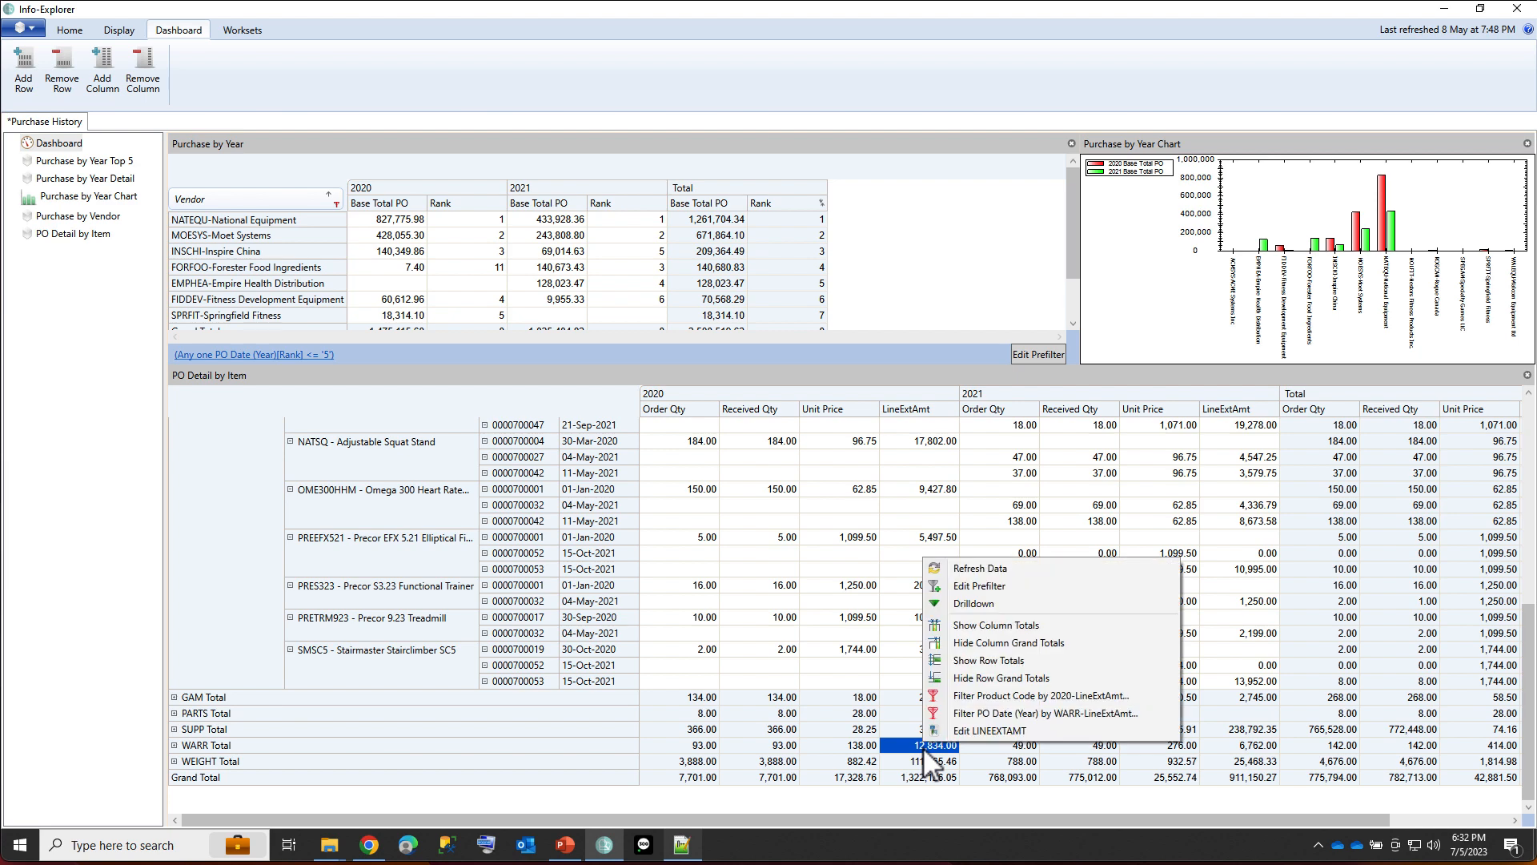
click(967, 605)
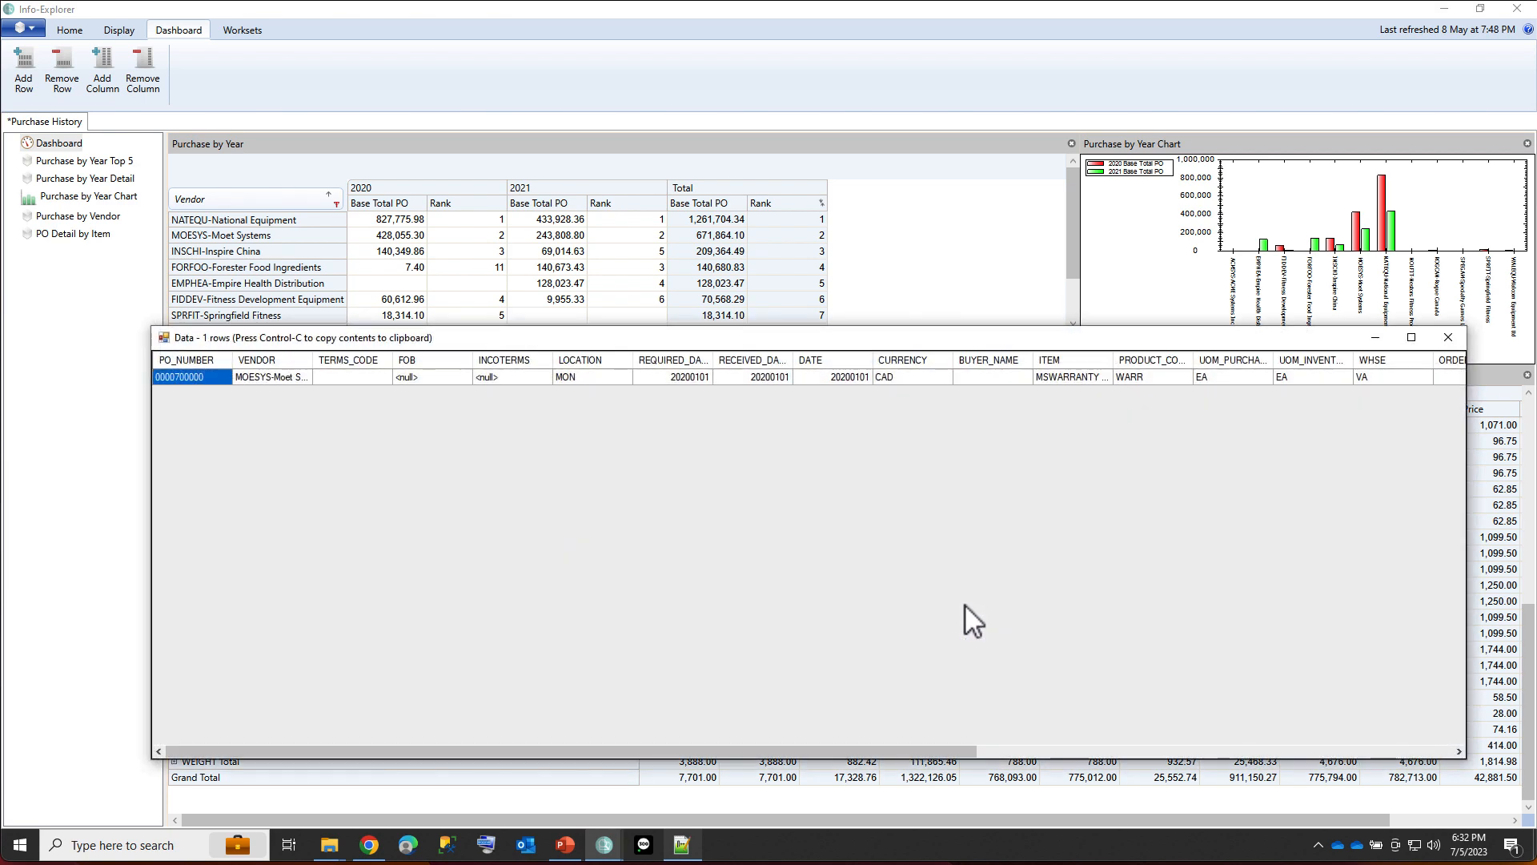
click(1447, 336)
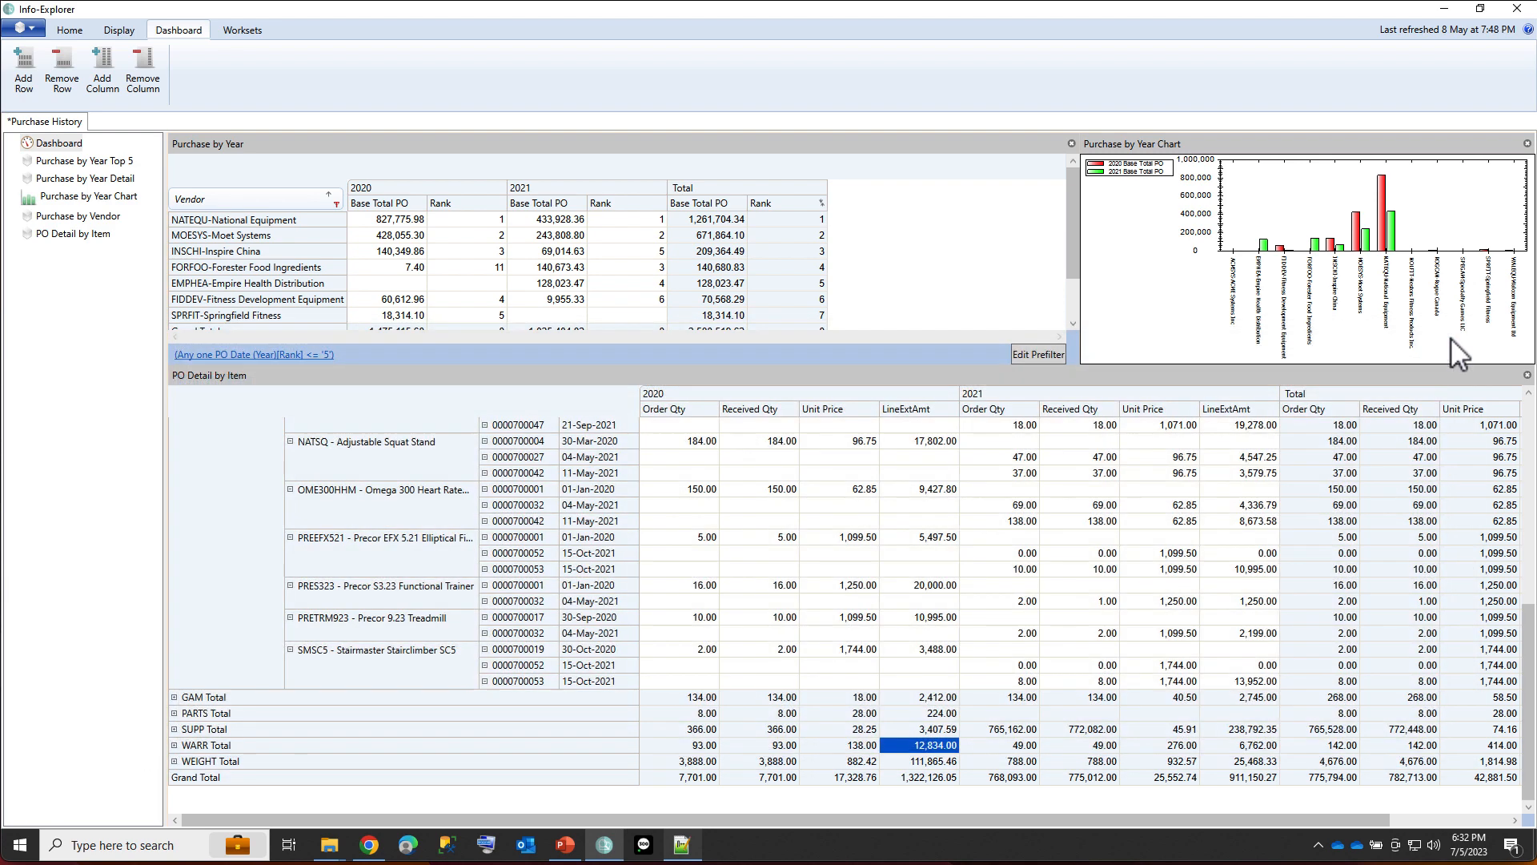
Collapse the SMSC5 Stairclimber item, drill down into the records behind its overall Unit Price total, and close them
click(929, 680)
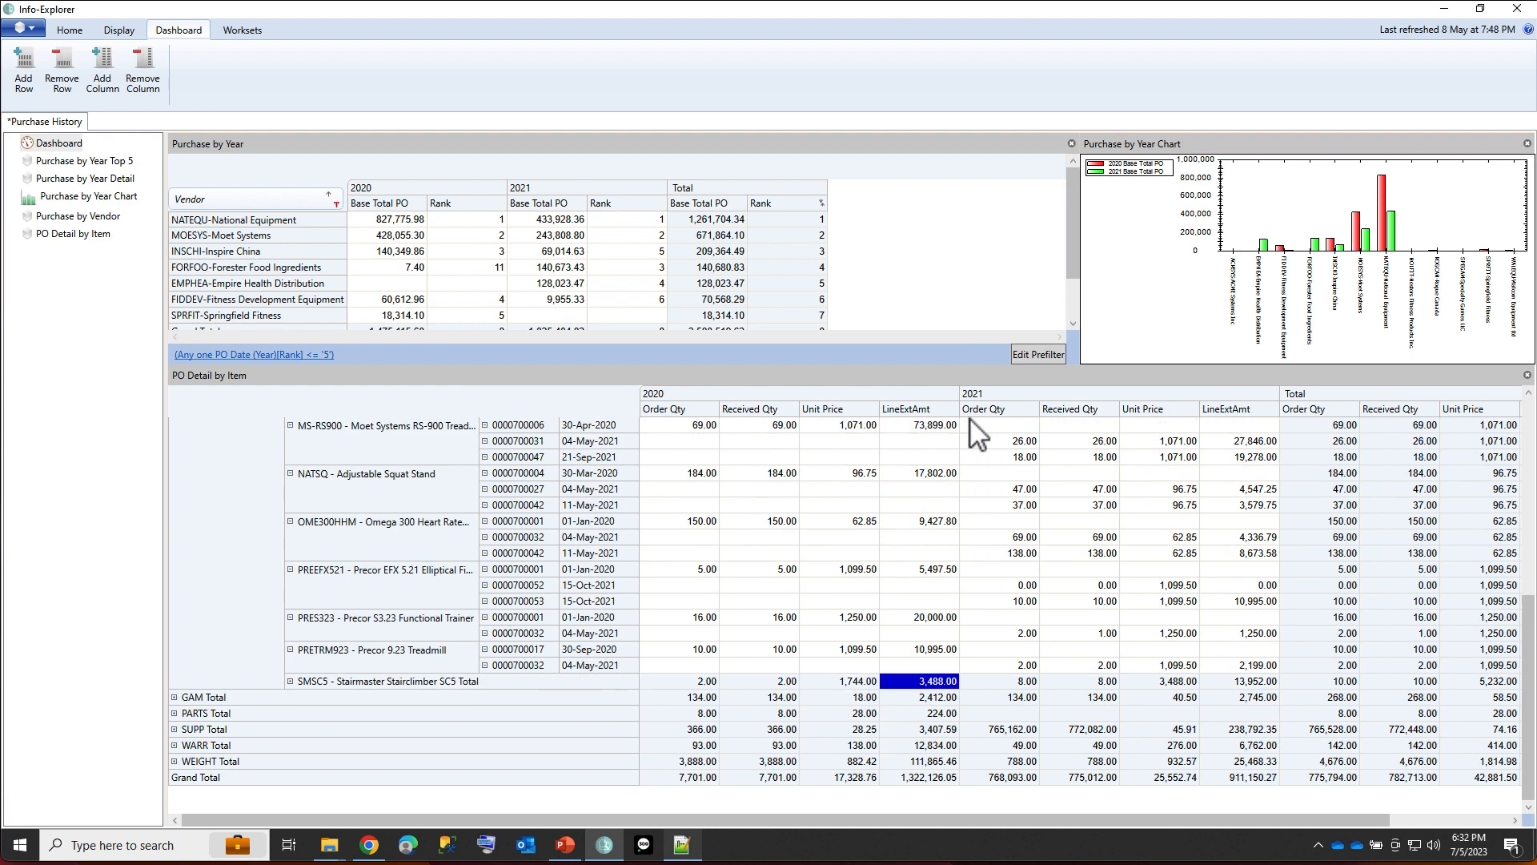
click(1478, 682)
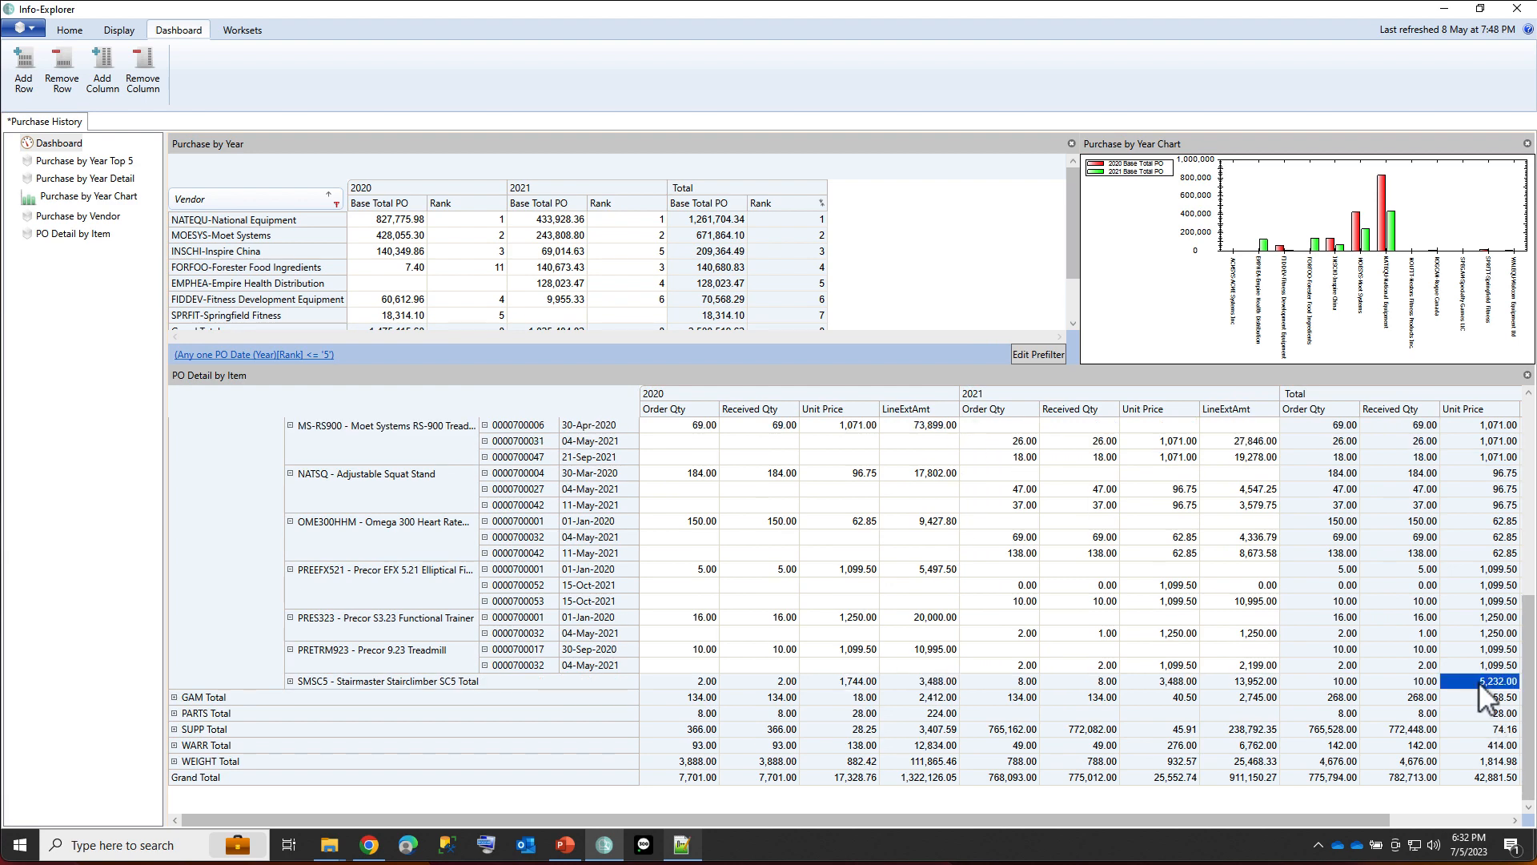
right_click(1479, 690)
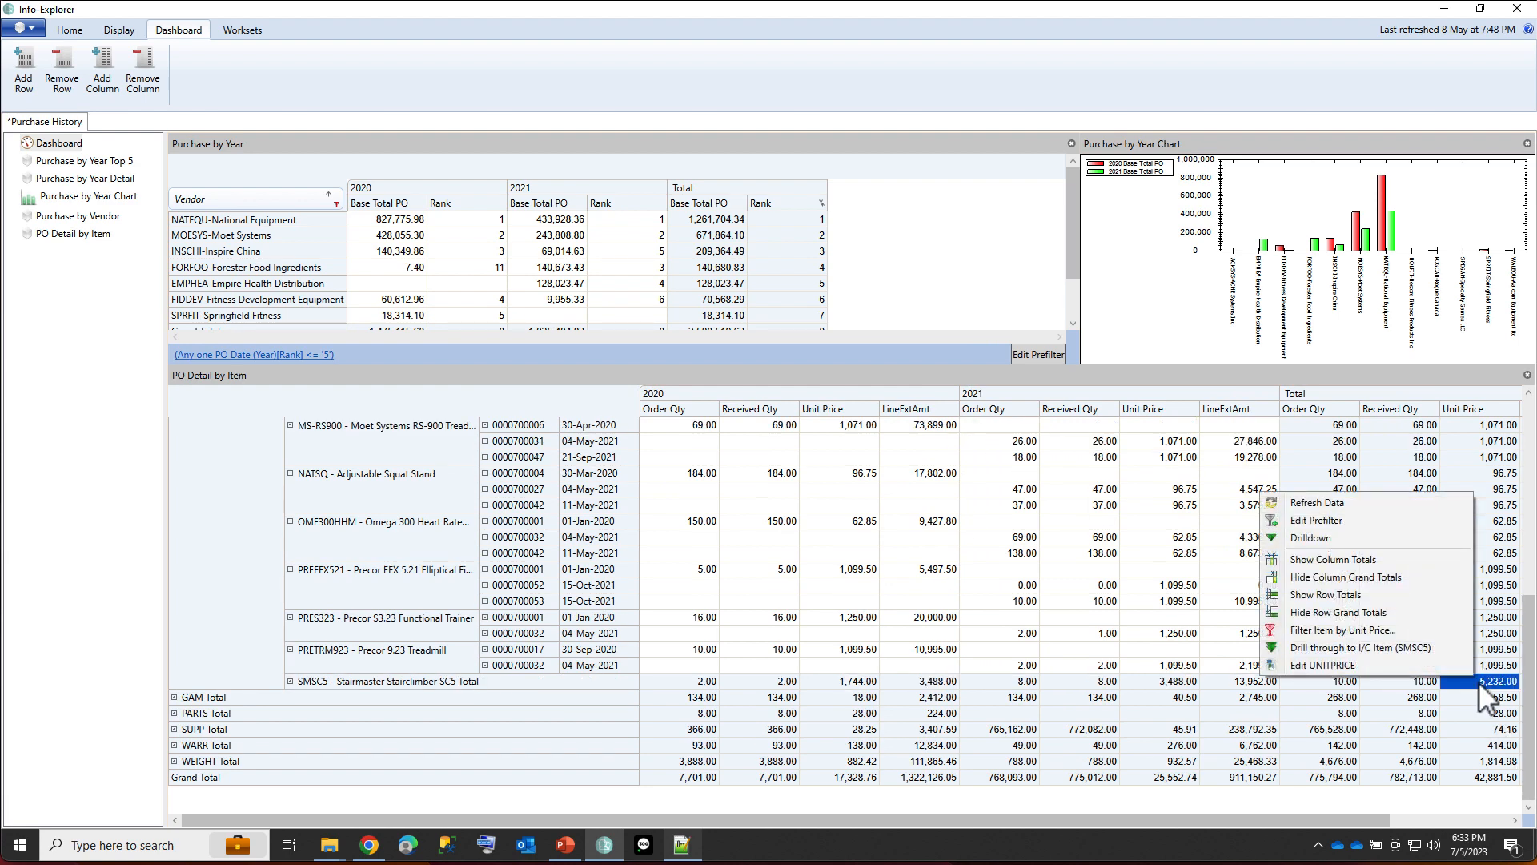
click(1328, 540)
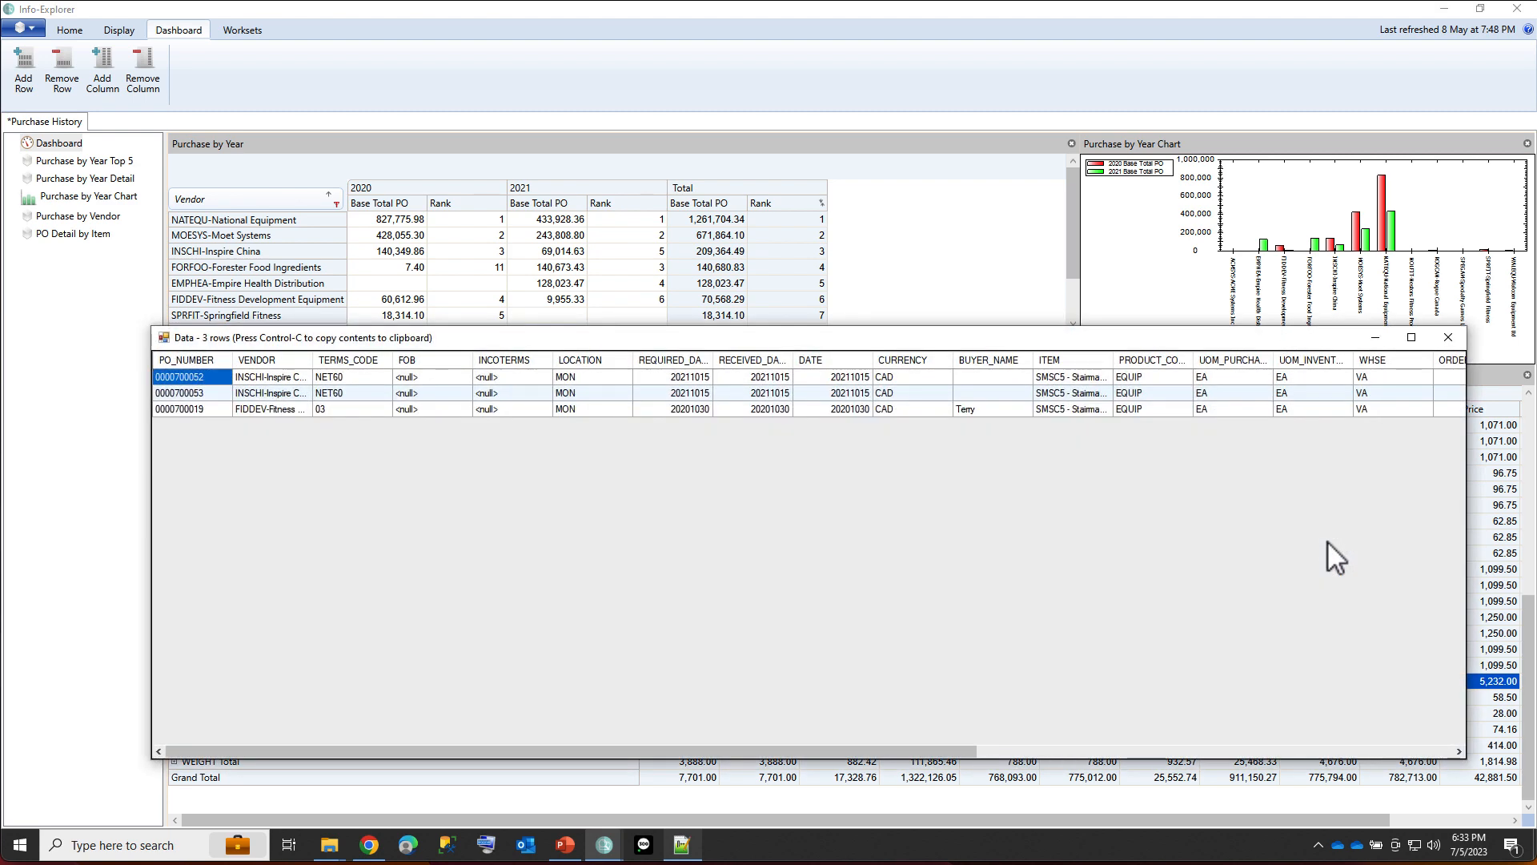
click(1449, 337)
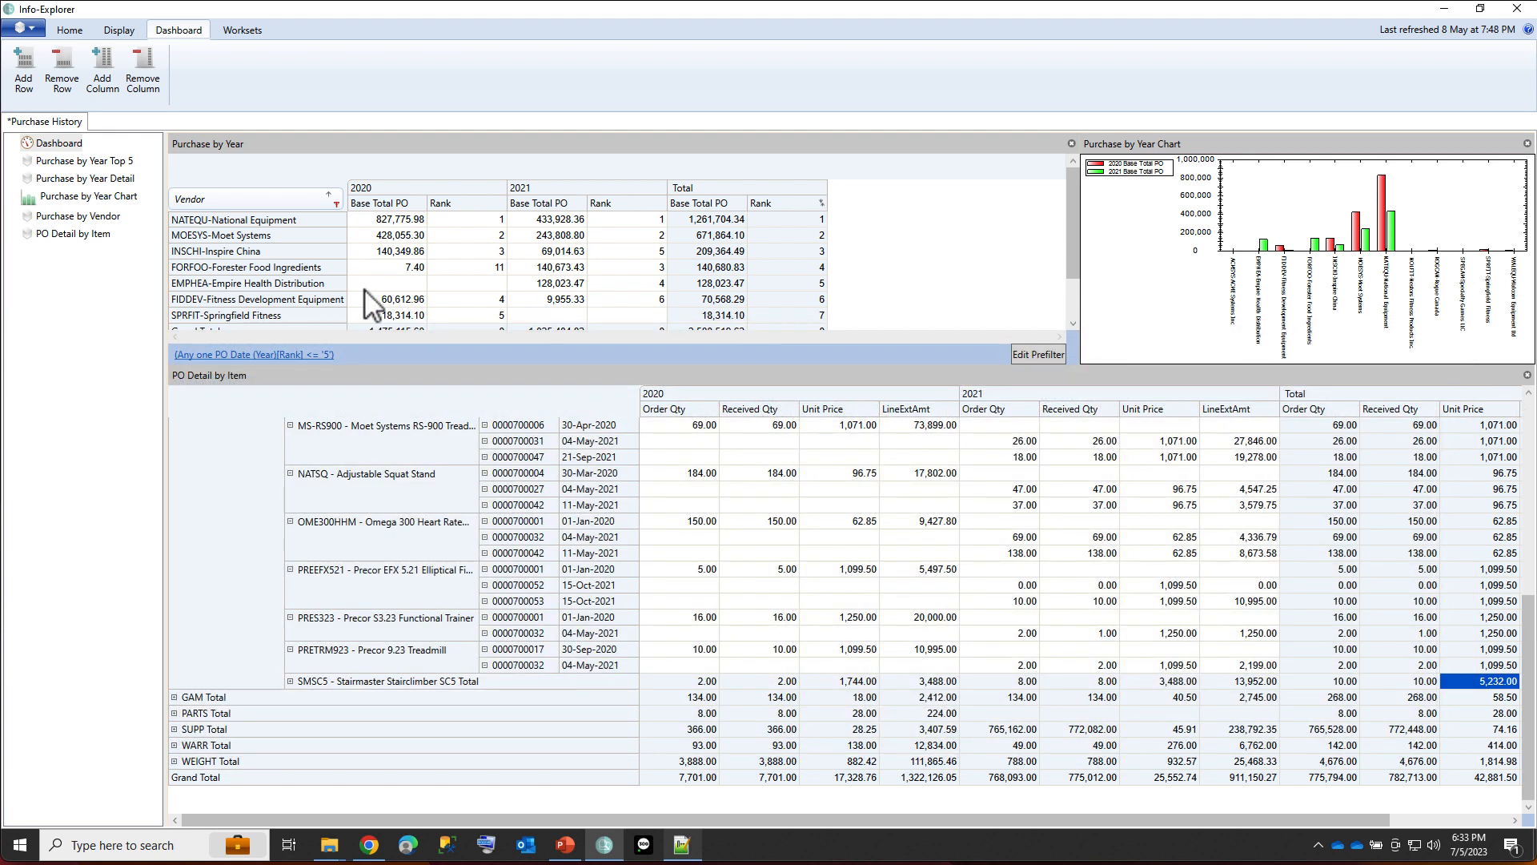
Copy the Purchase by Year Detail view and rename the copy "Purchase Detail new vendor"
click(68, 178)
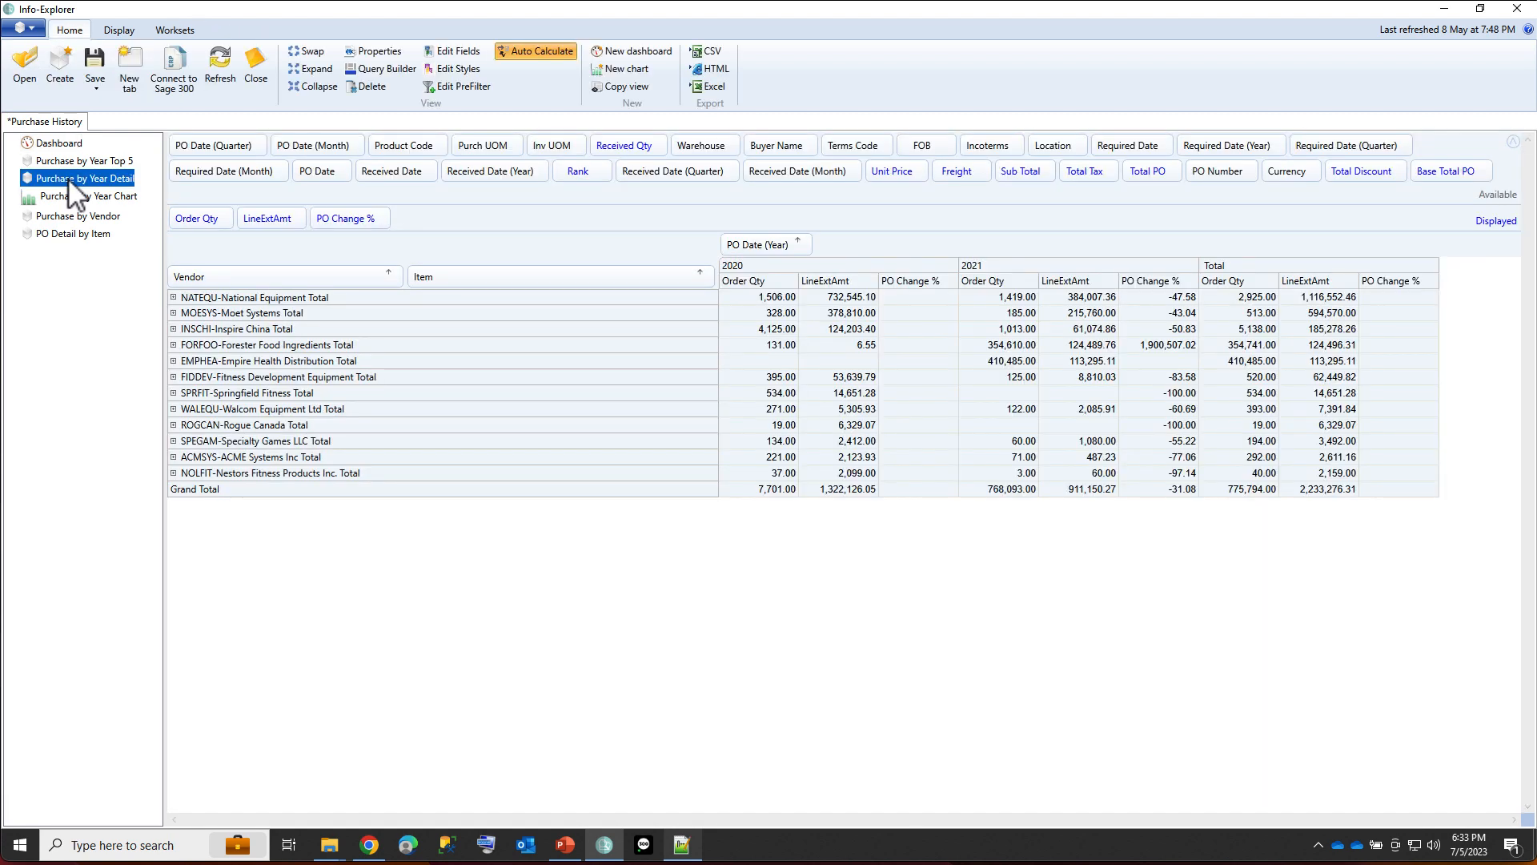
right_click(69, 179)
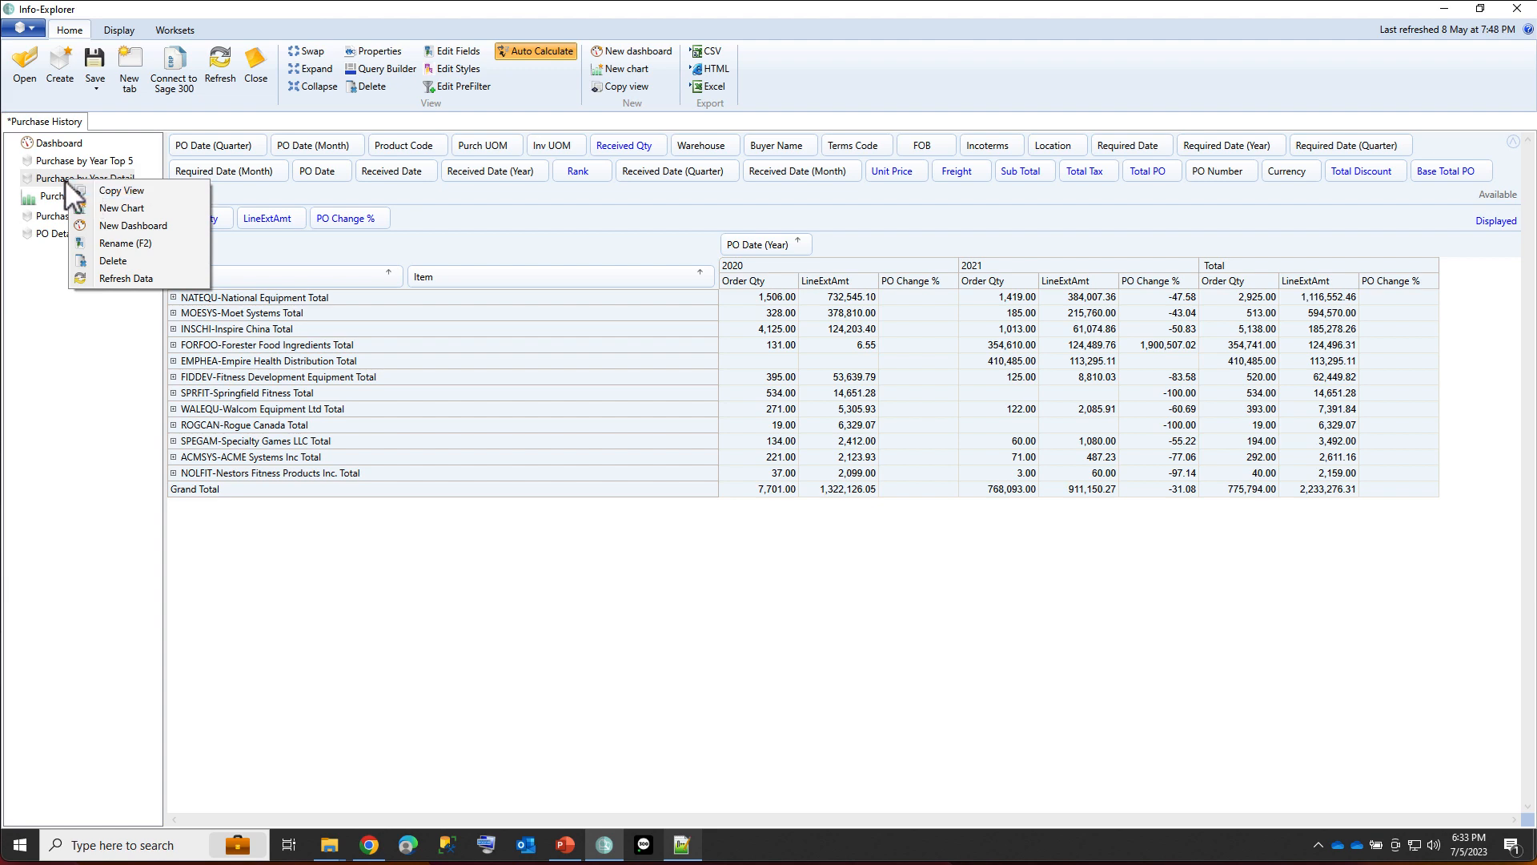
click(99, 189)
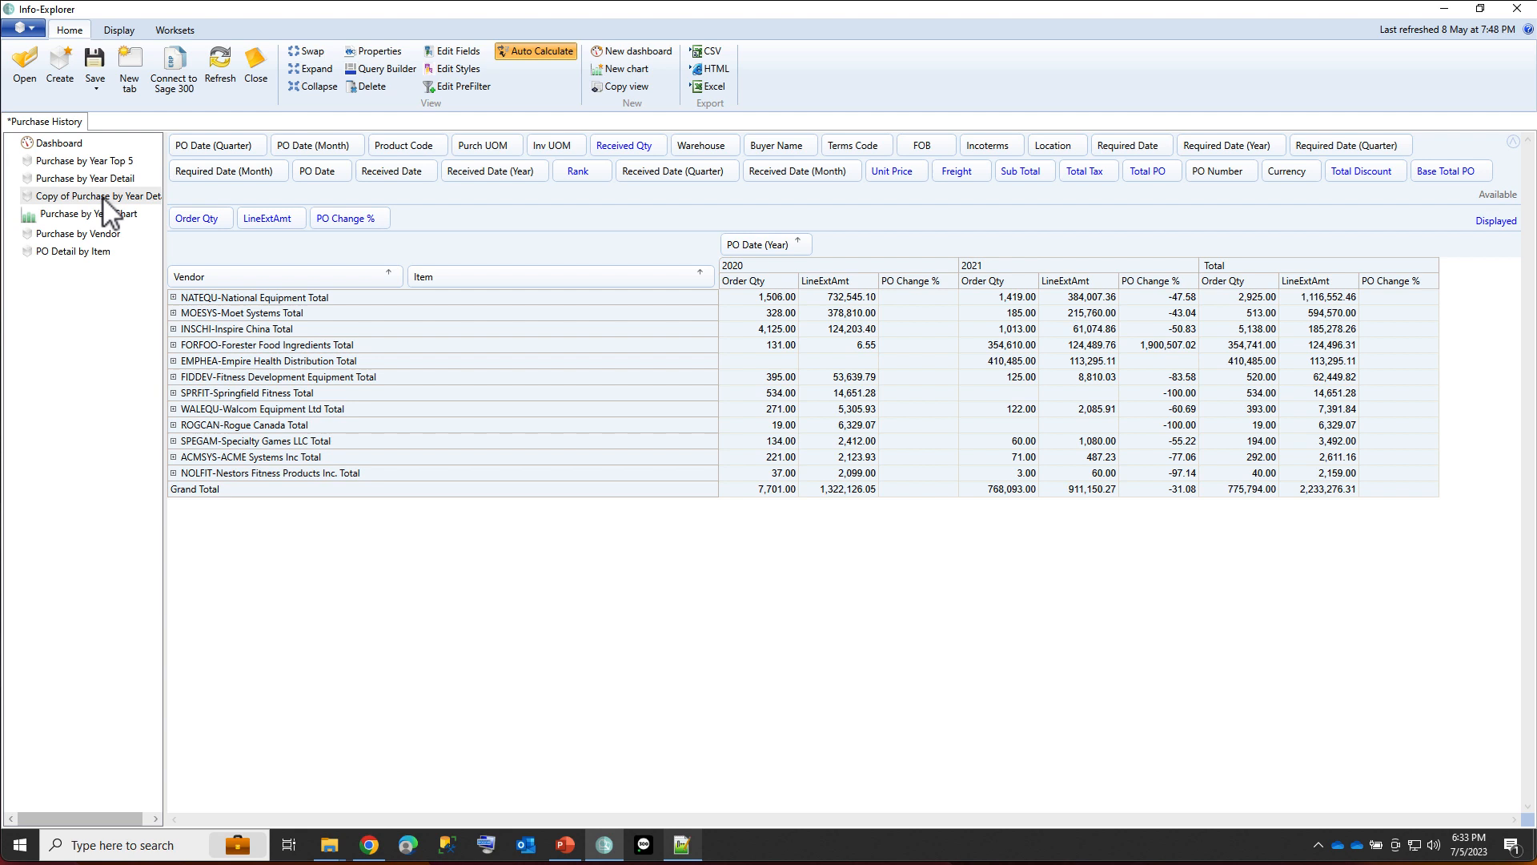
right_click(101, 196)
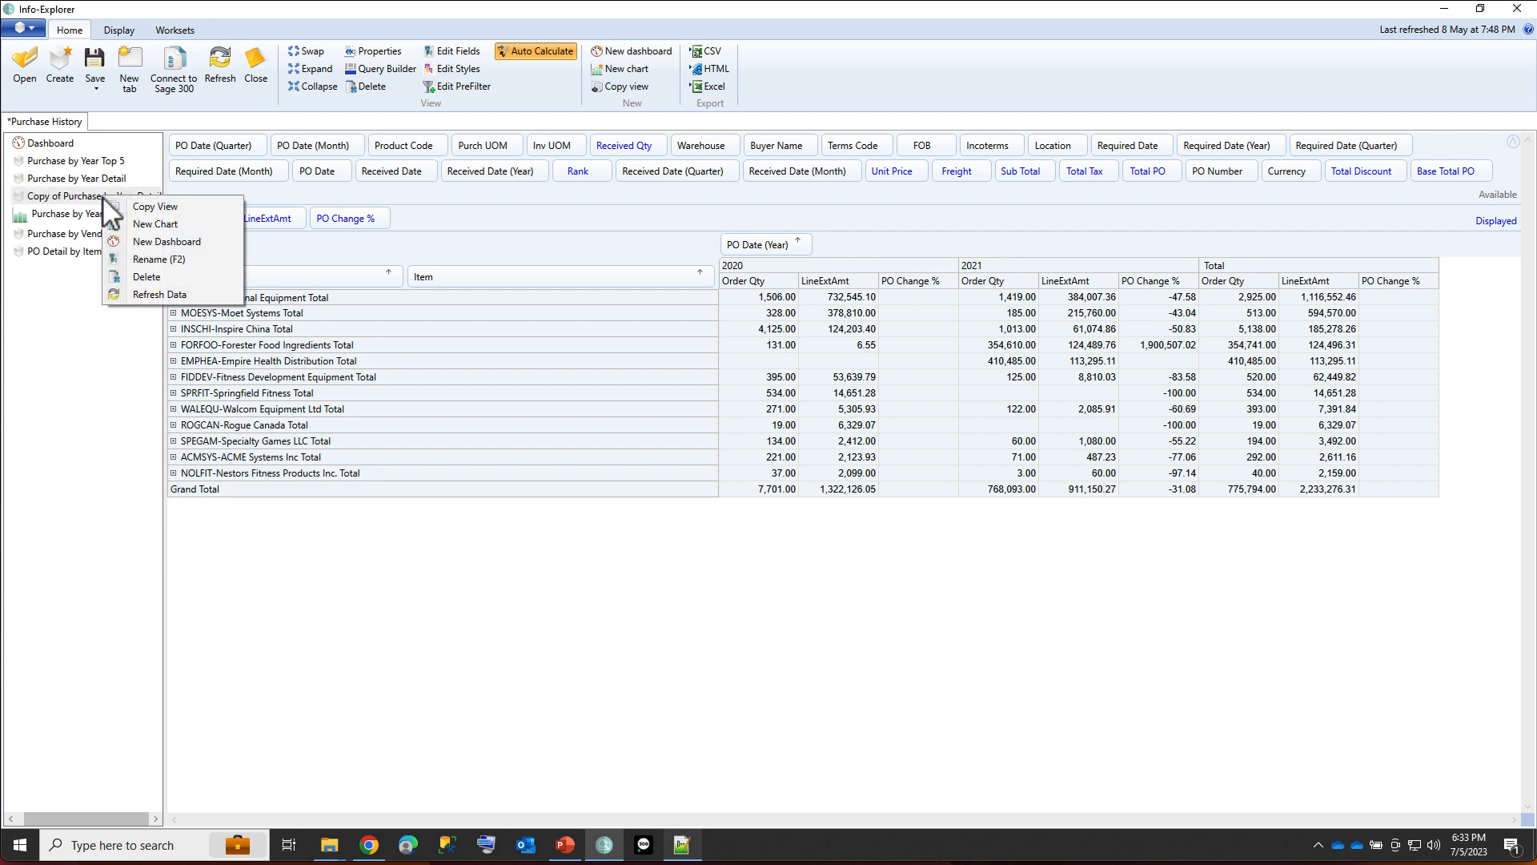
click(147, 258)
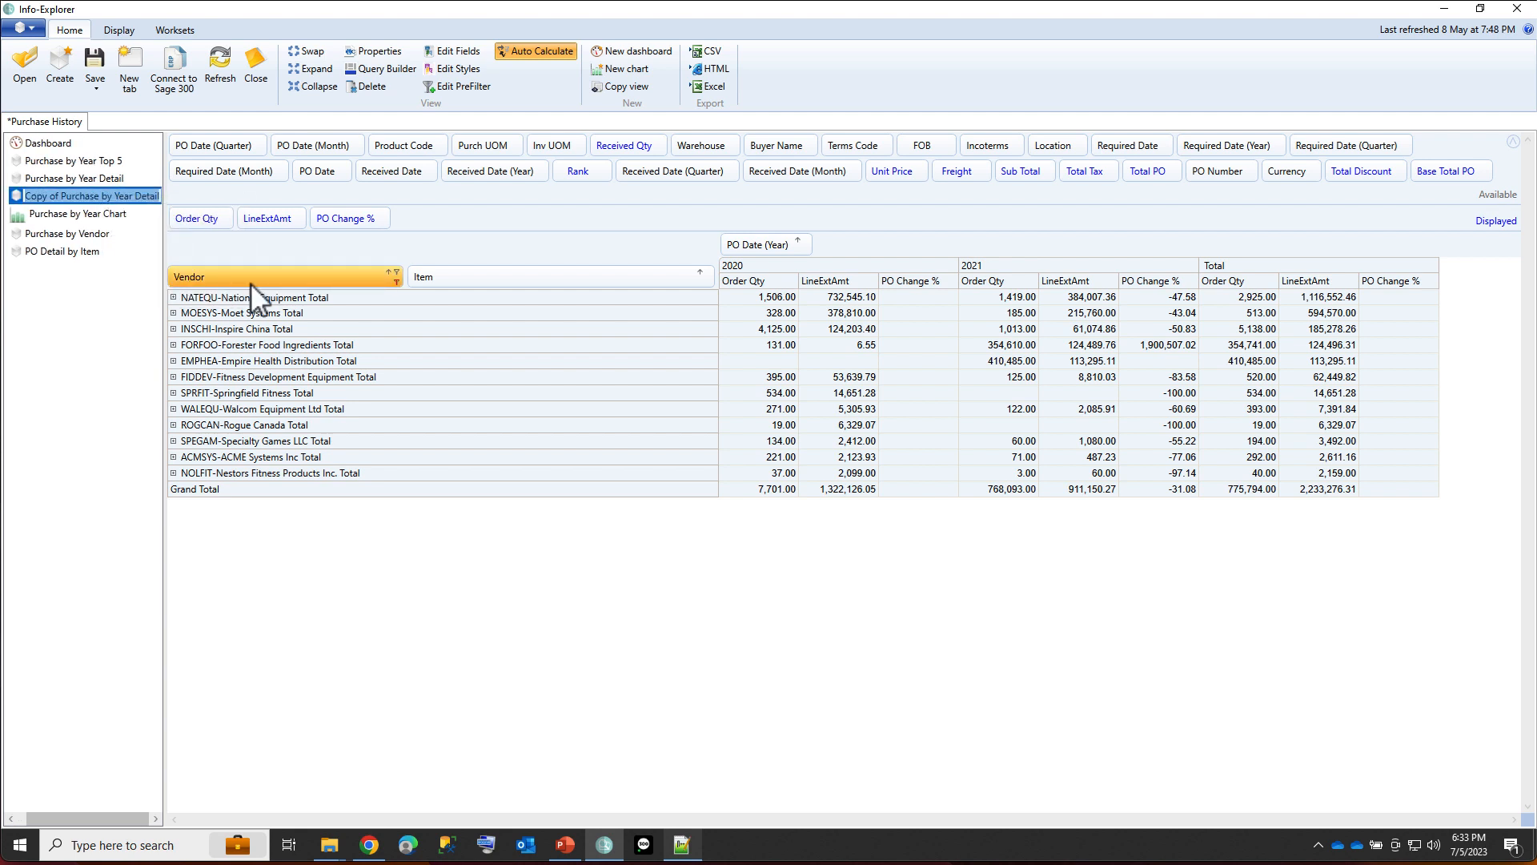
key(ctrl+v)
key(Return)
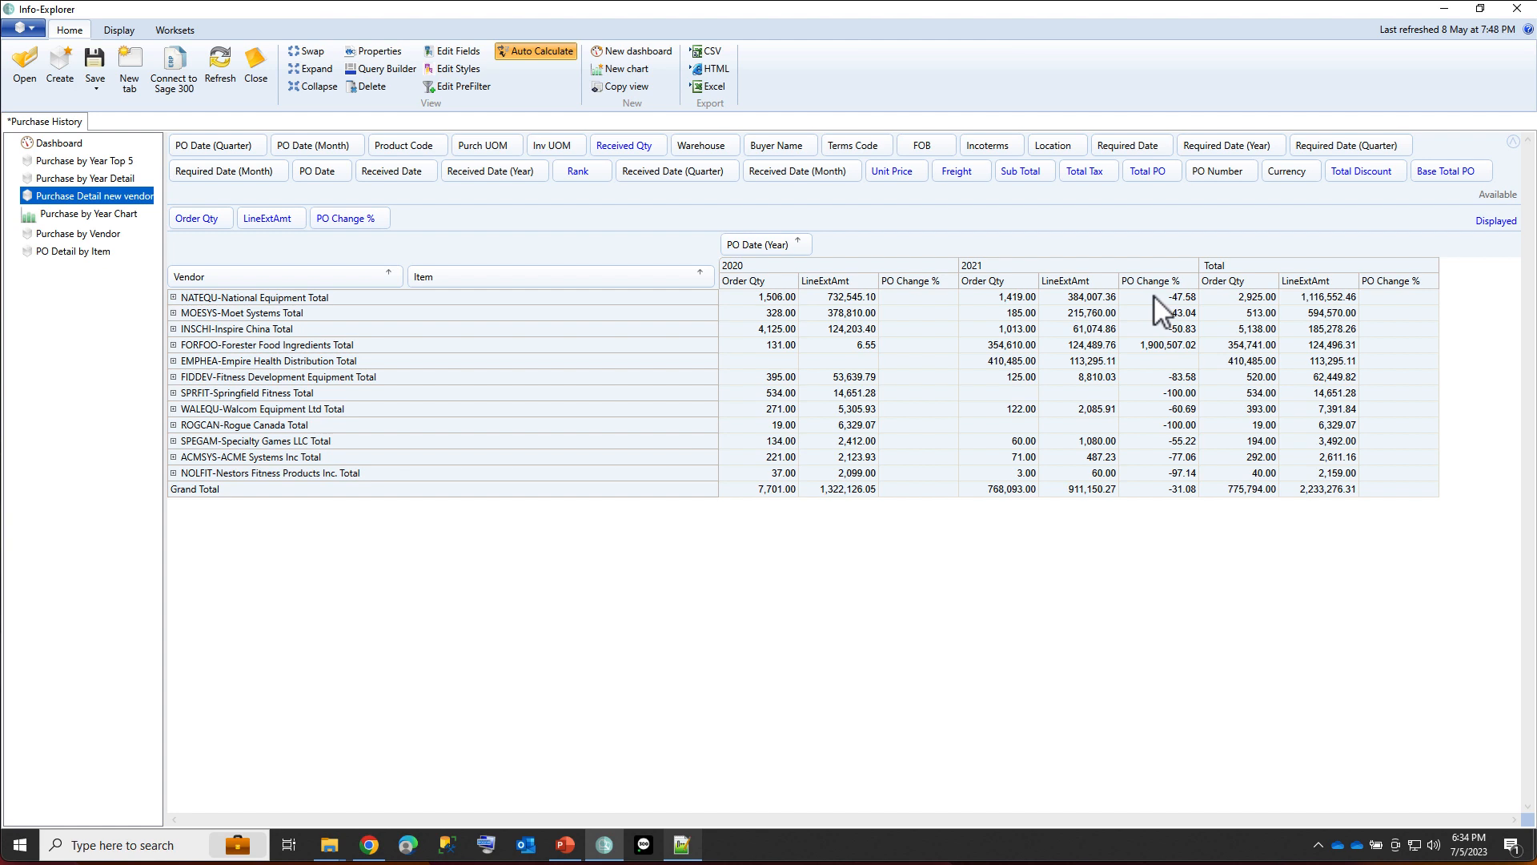
Filter the Vendor field to show only FORFOO-Forester Food Ingredients
click(1153, 344)
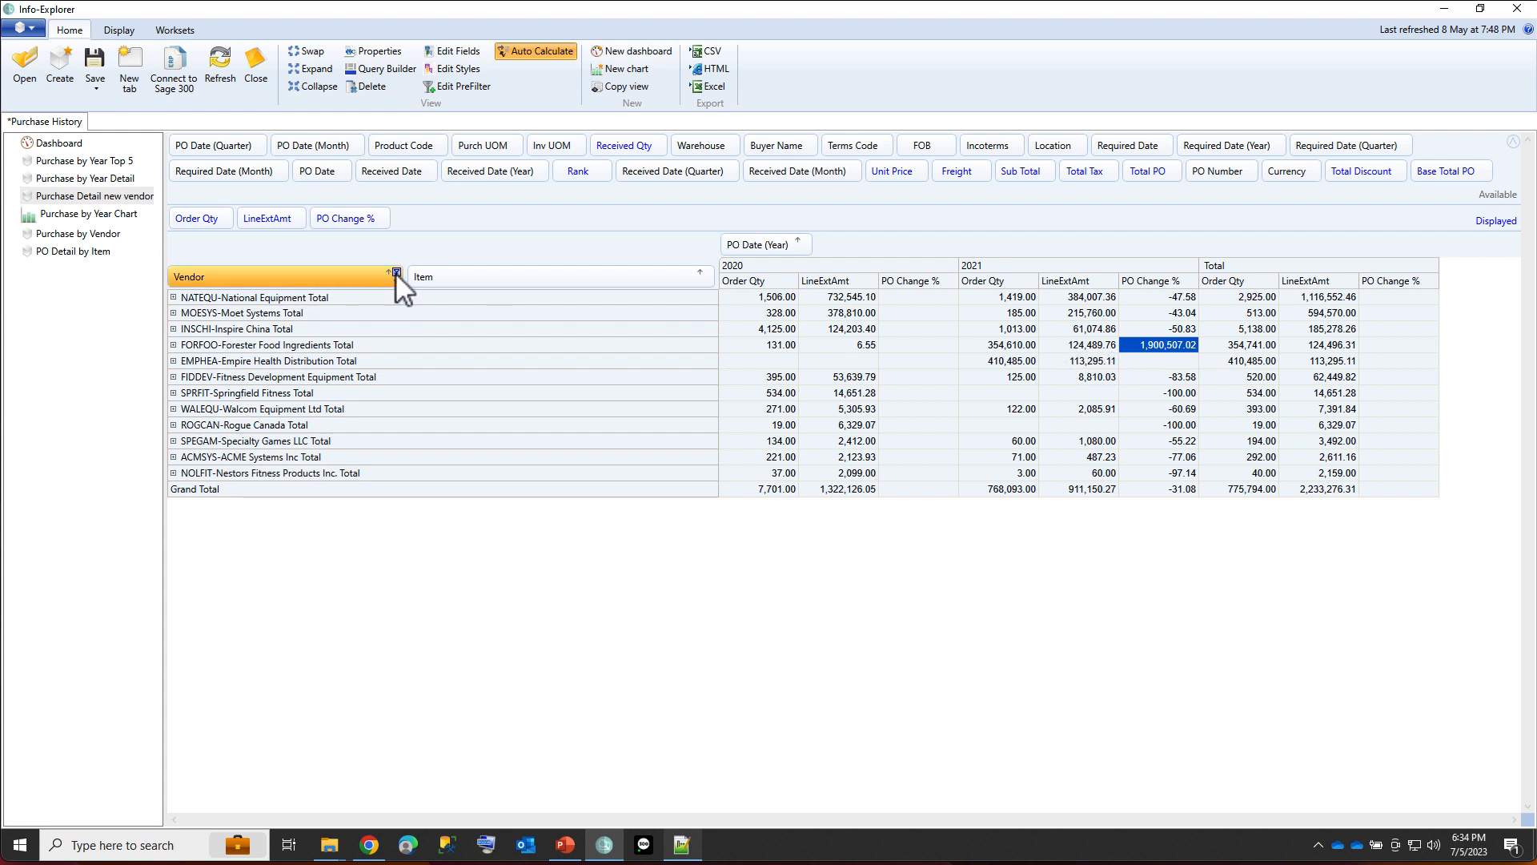
click(395, 271)
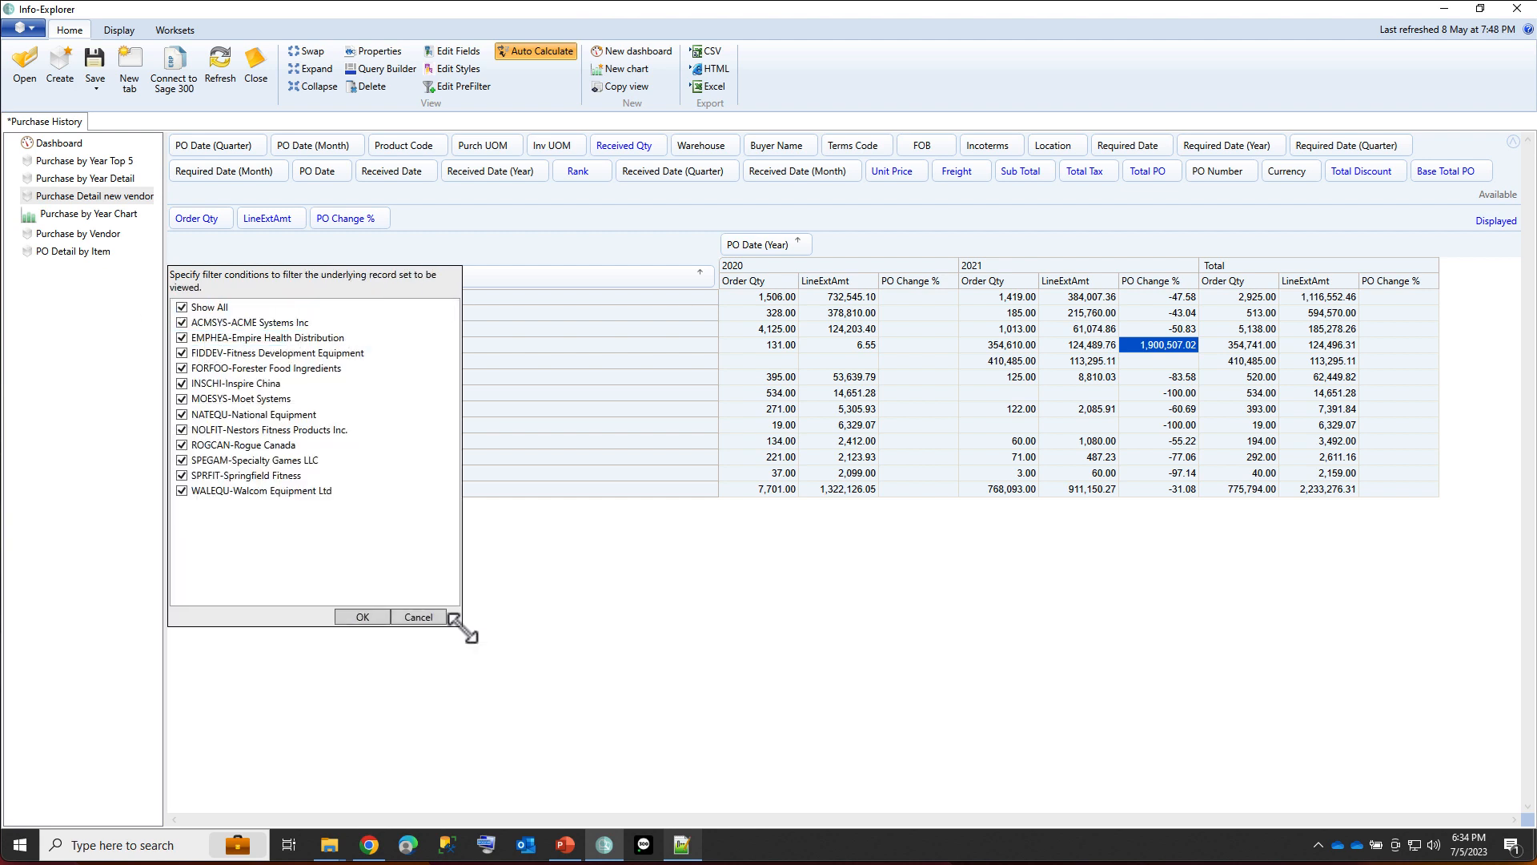
click(181, 308)
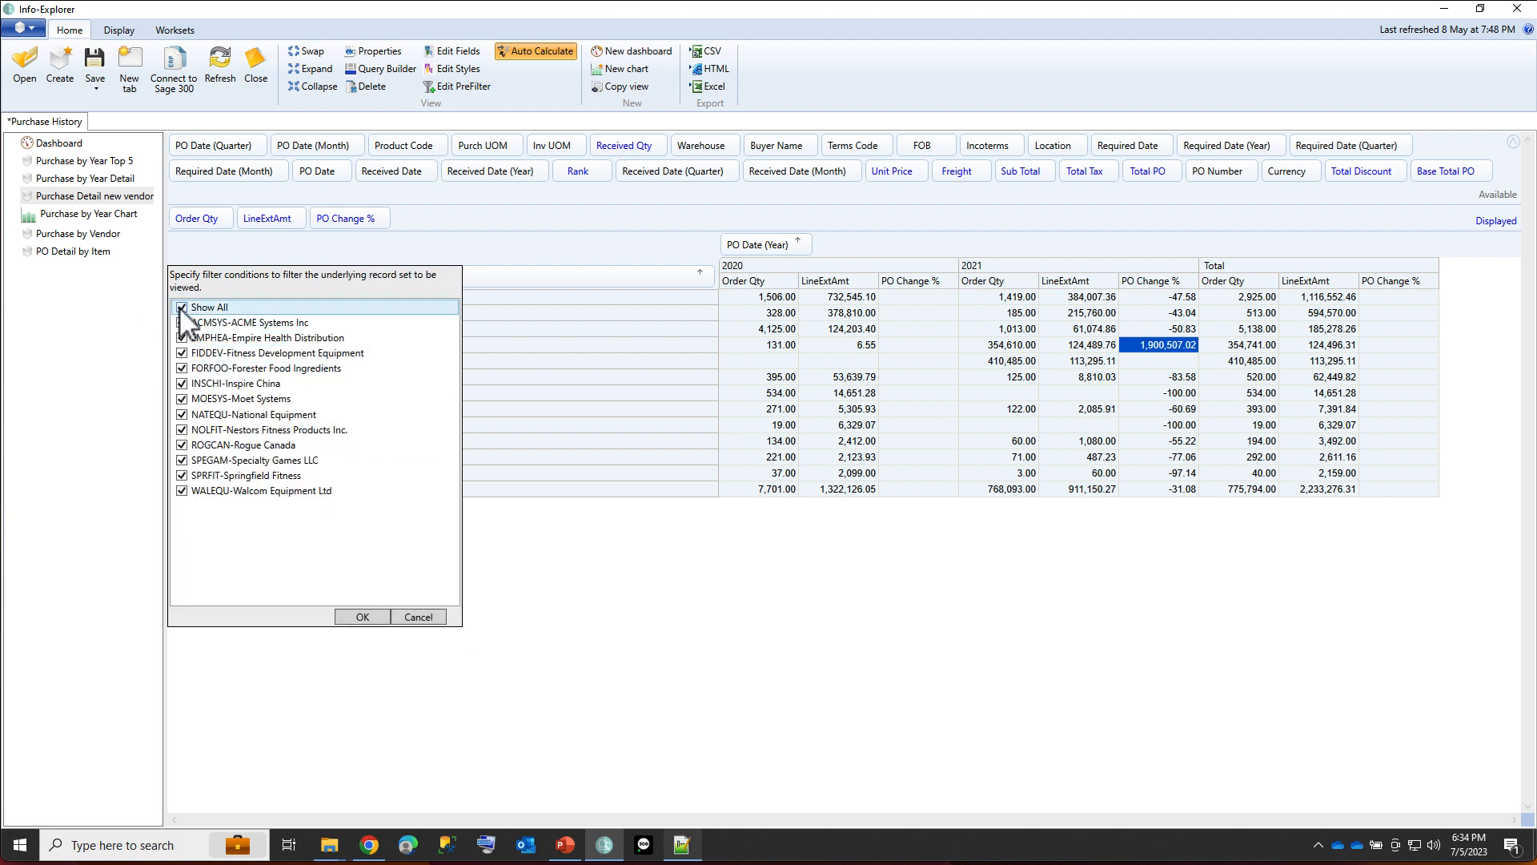
click(180, 368)
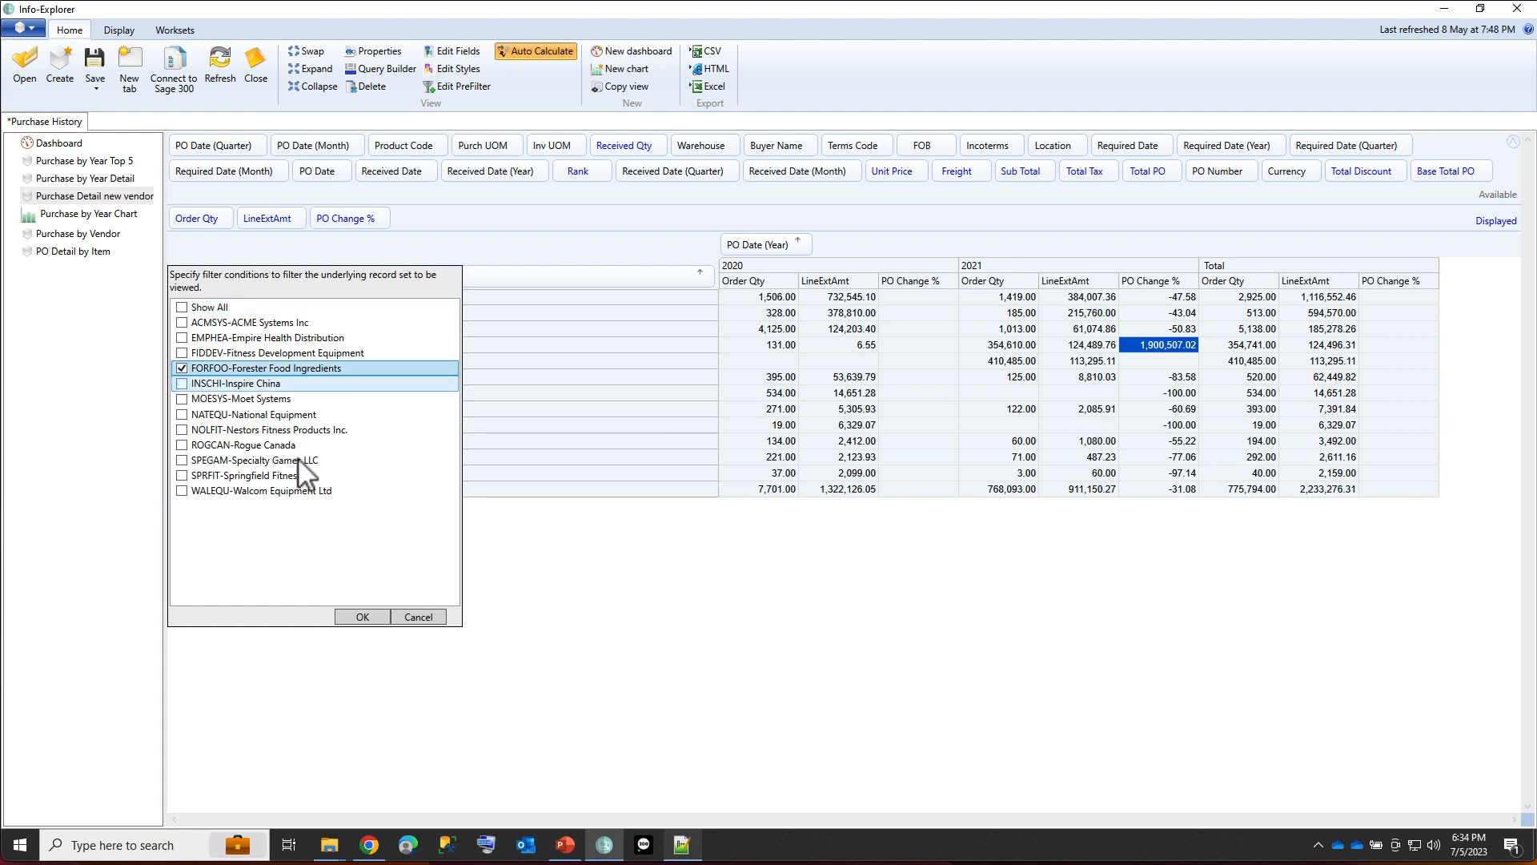
click(368, 617)
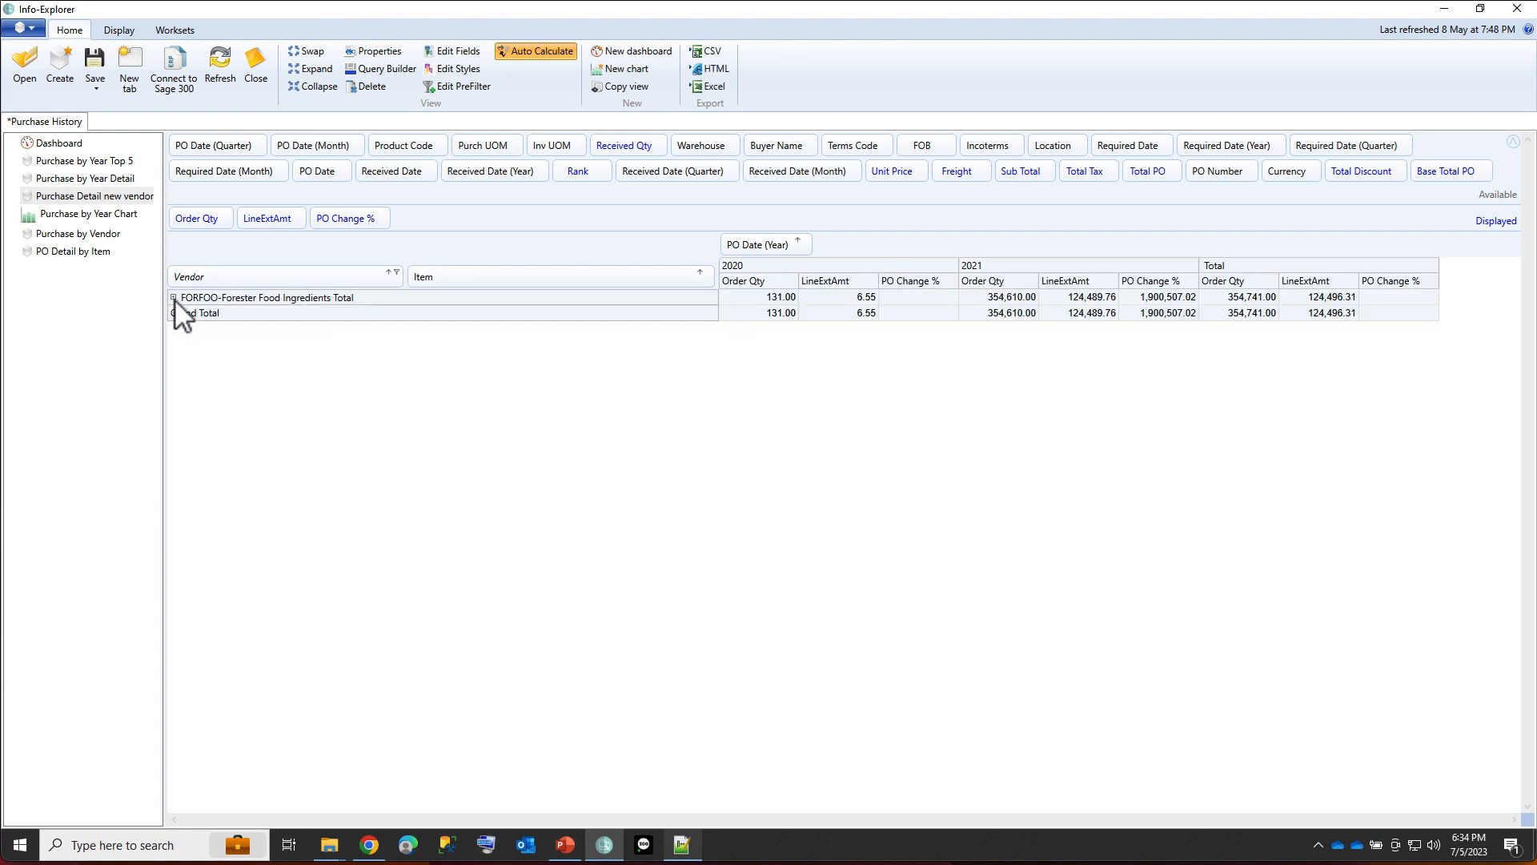
Expand the FORFOO vendor's items and add Buyer Name and Product Code as row fields between Vendor and Item
click(174, 297)
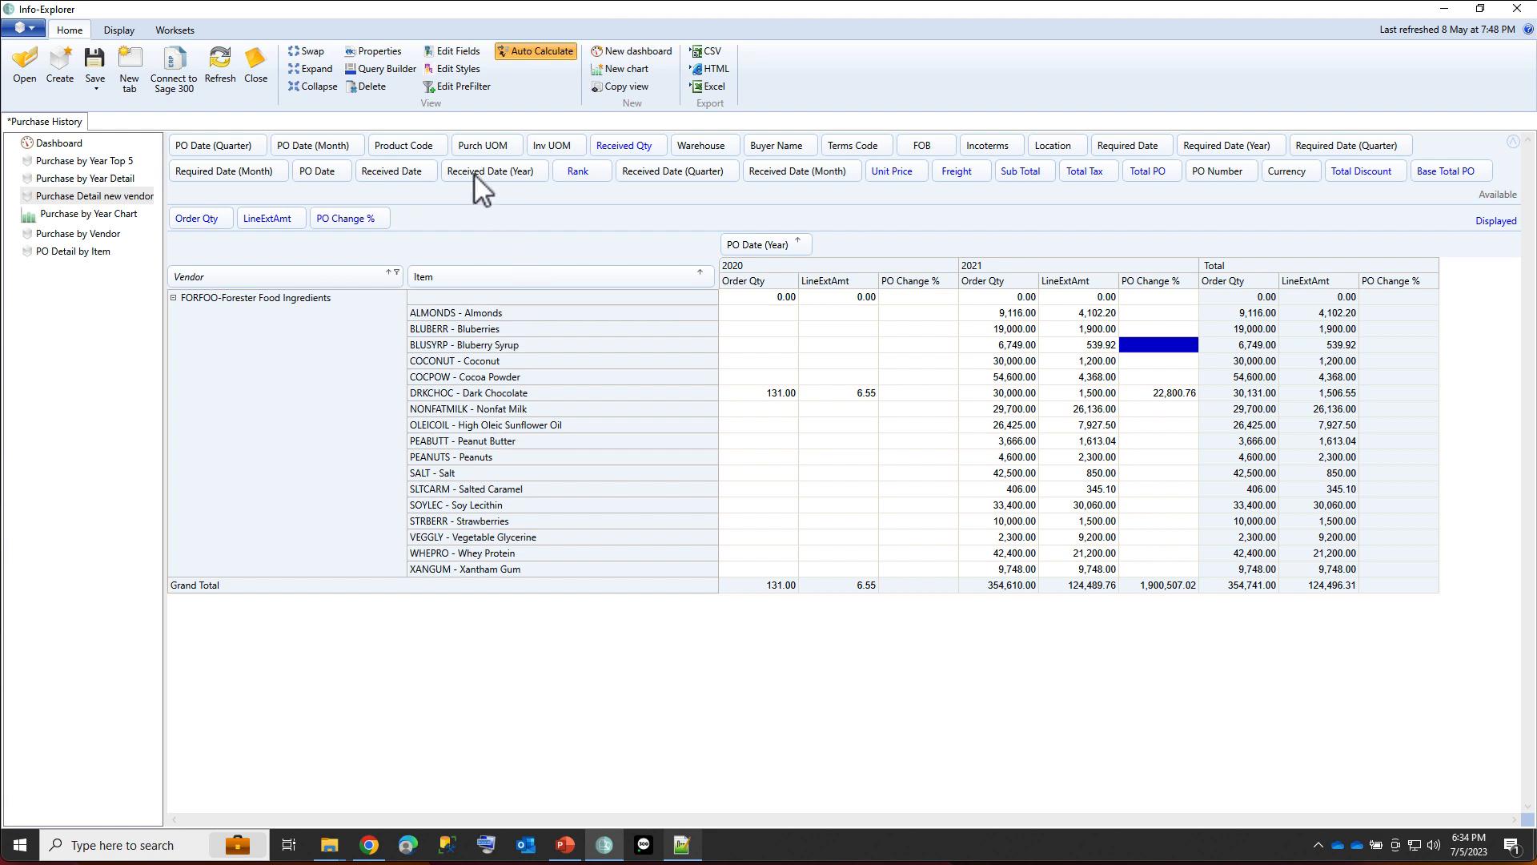
drag(397, 144, 441, 284)
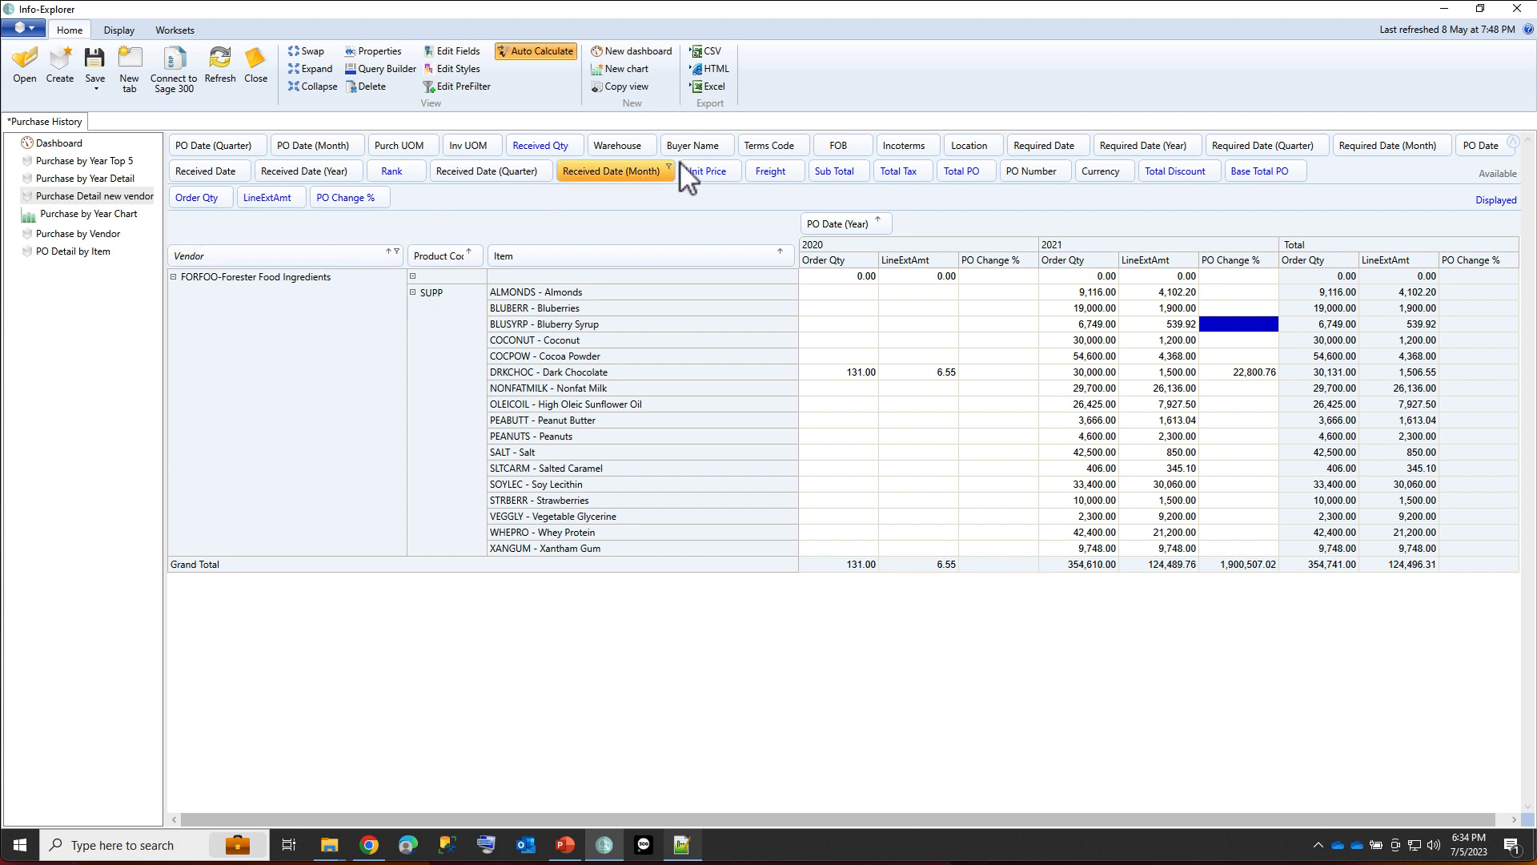
drag(702, 144, 439, 258)
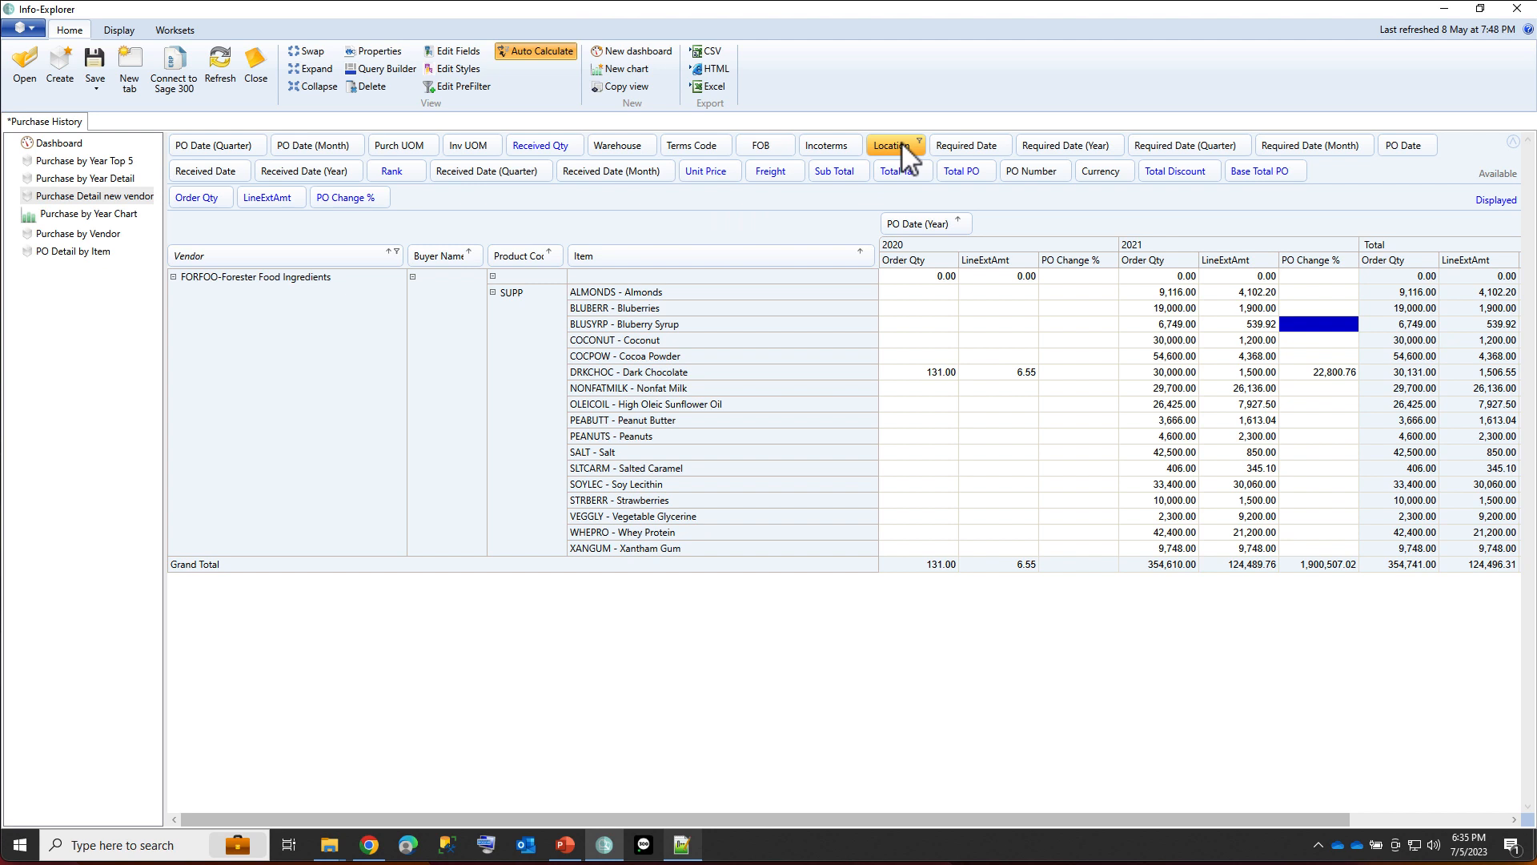
Filter PO Date (Year) to 2021 only and add Location as a column field after it
click(966, 220)
click(895, 270)
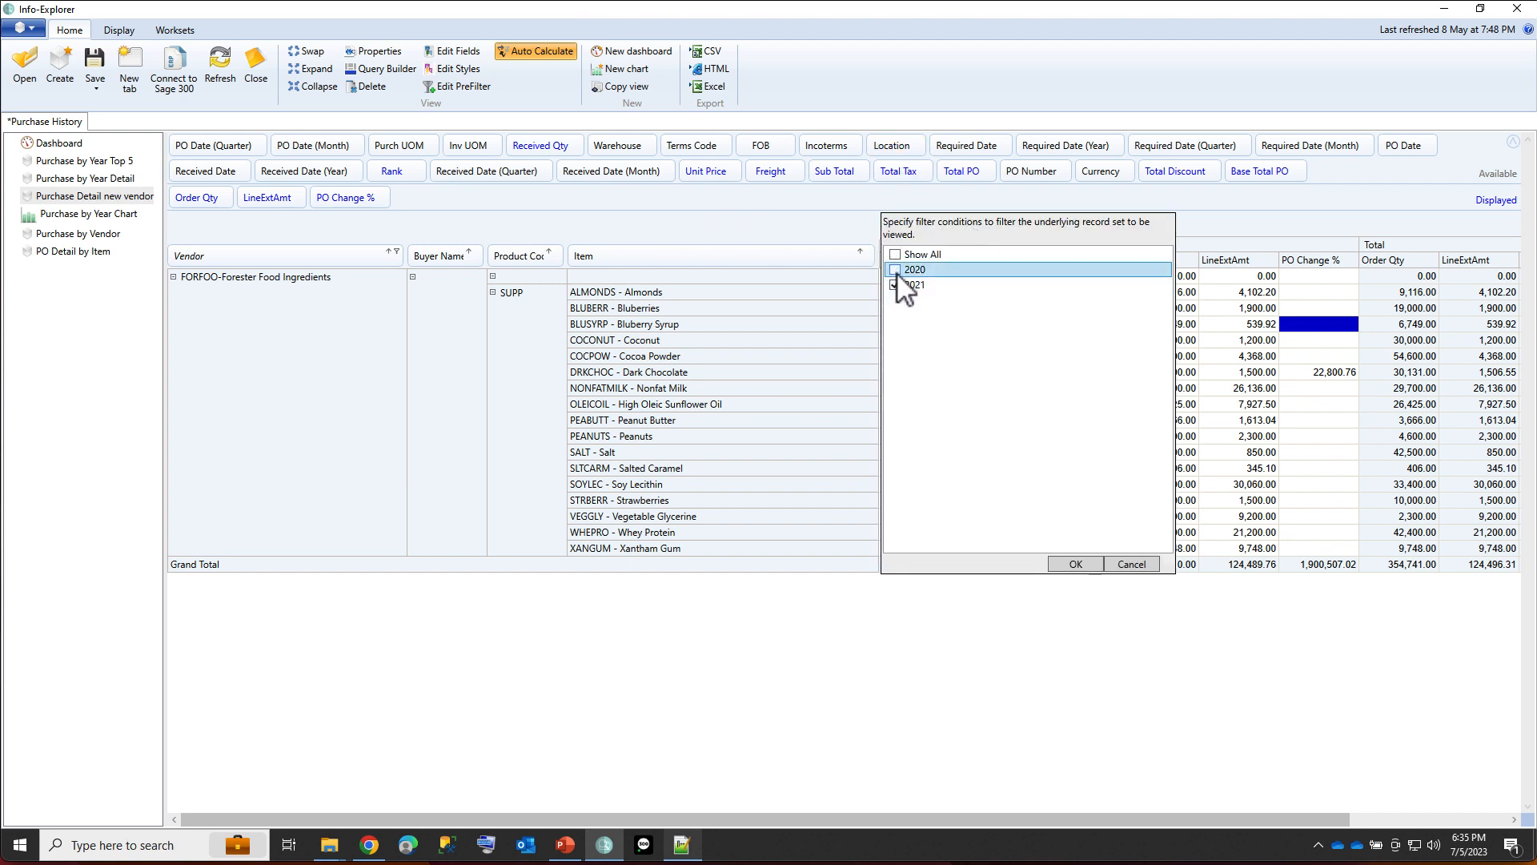
click(1068, 564)
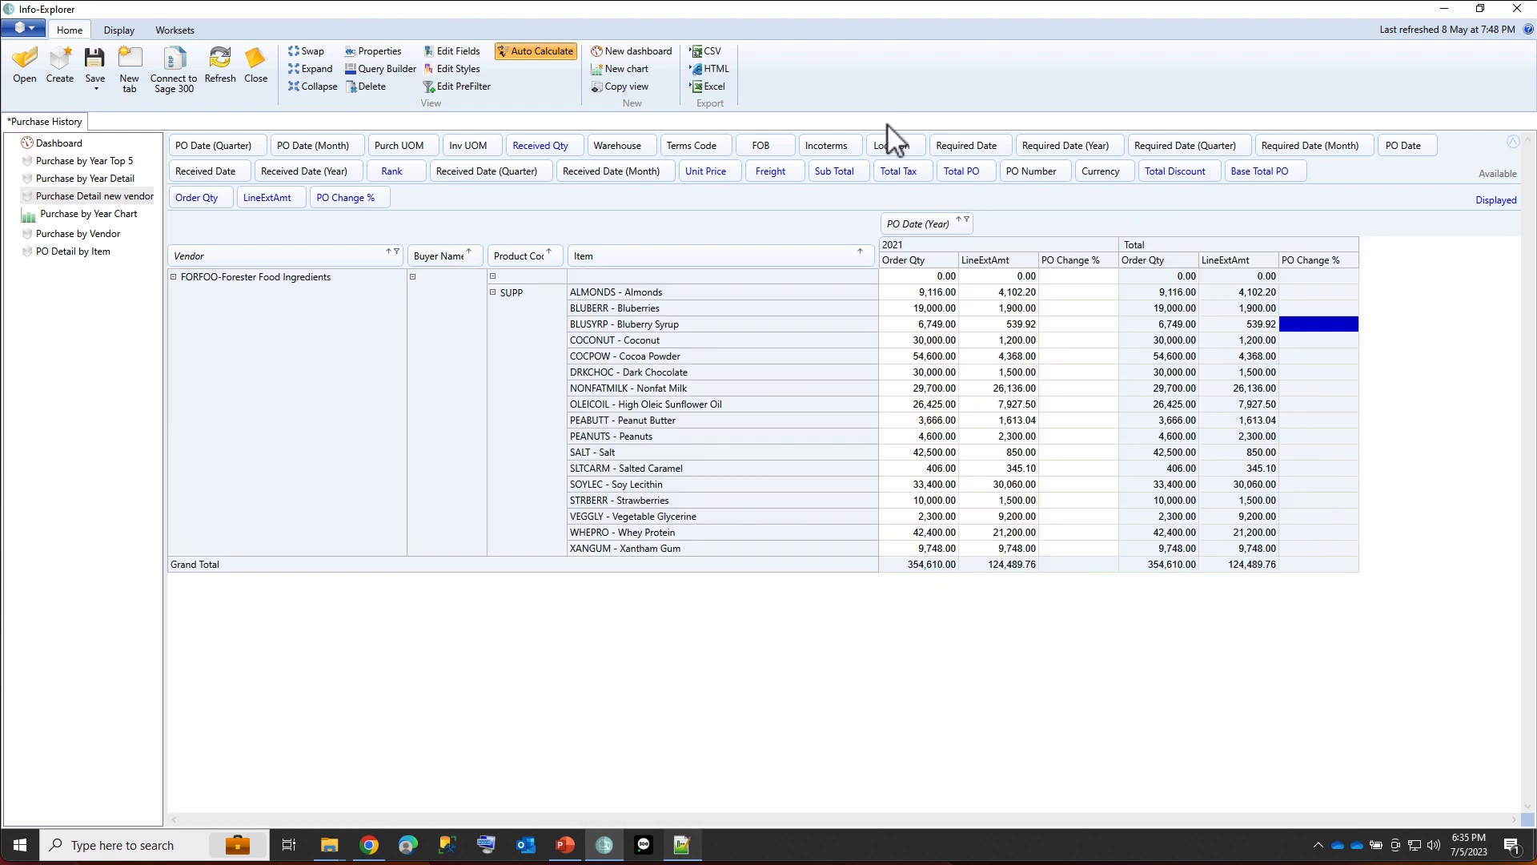
drag(891, 142, 1007, 228)
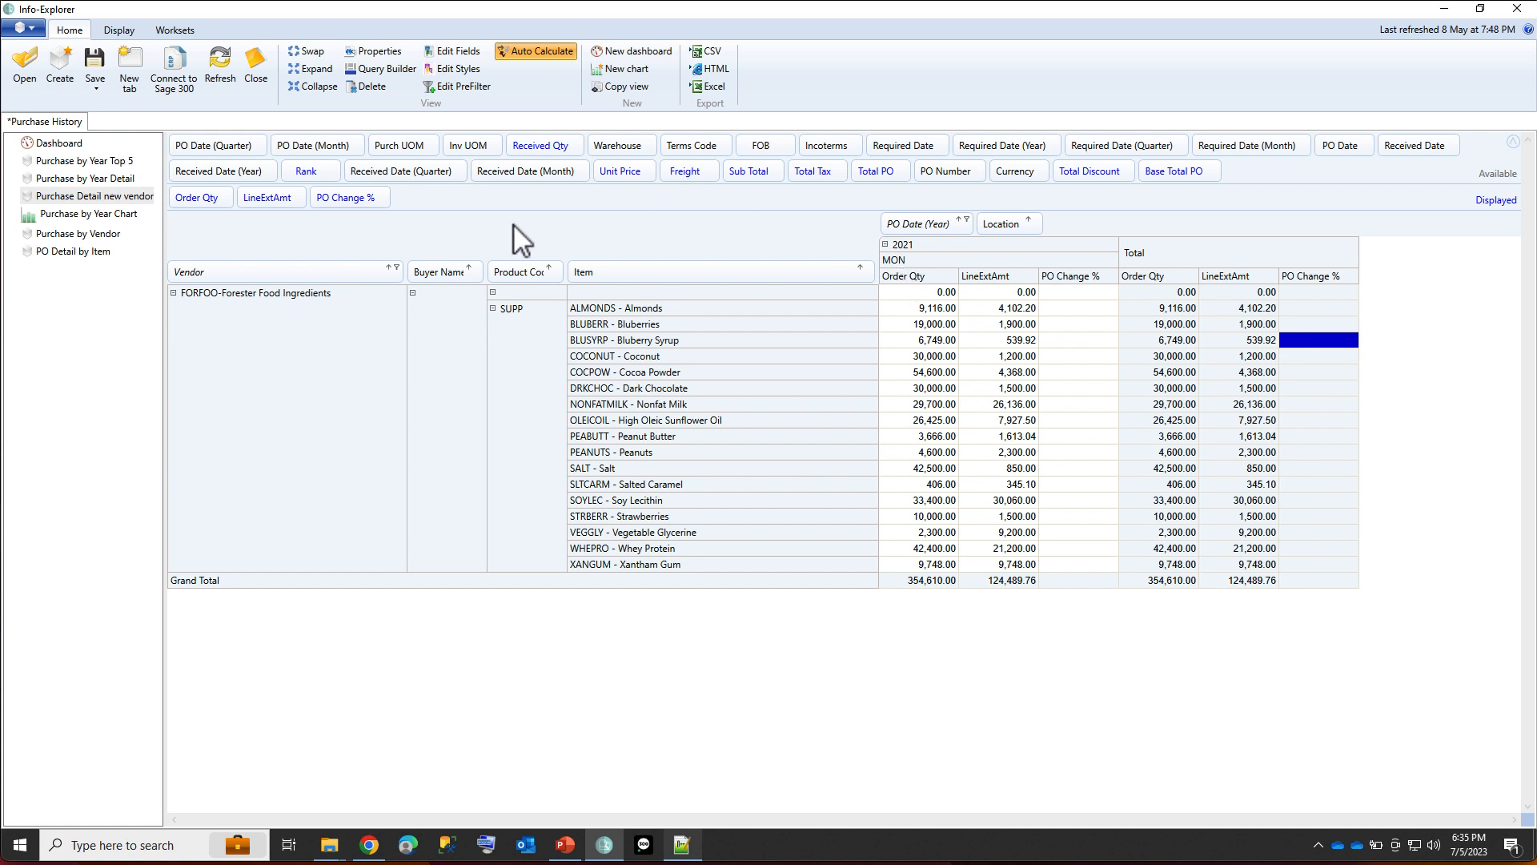
Switch to the PO Detail by Item view and expand the WARR product code
click(73, 252)
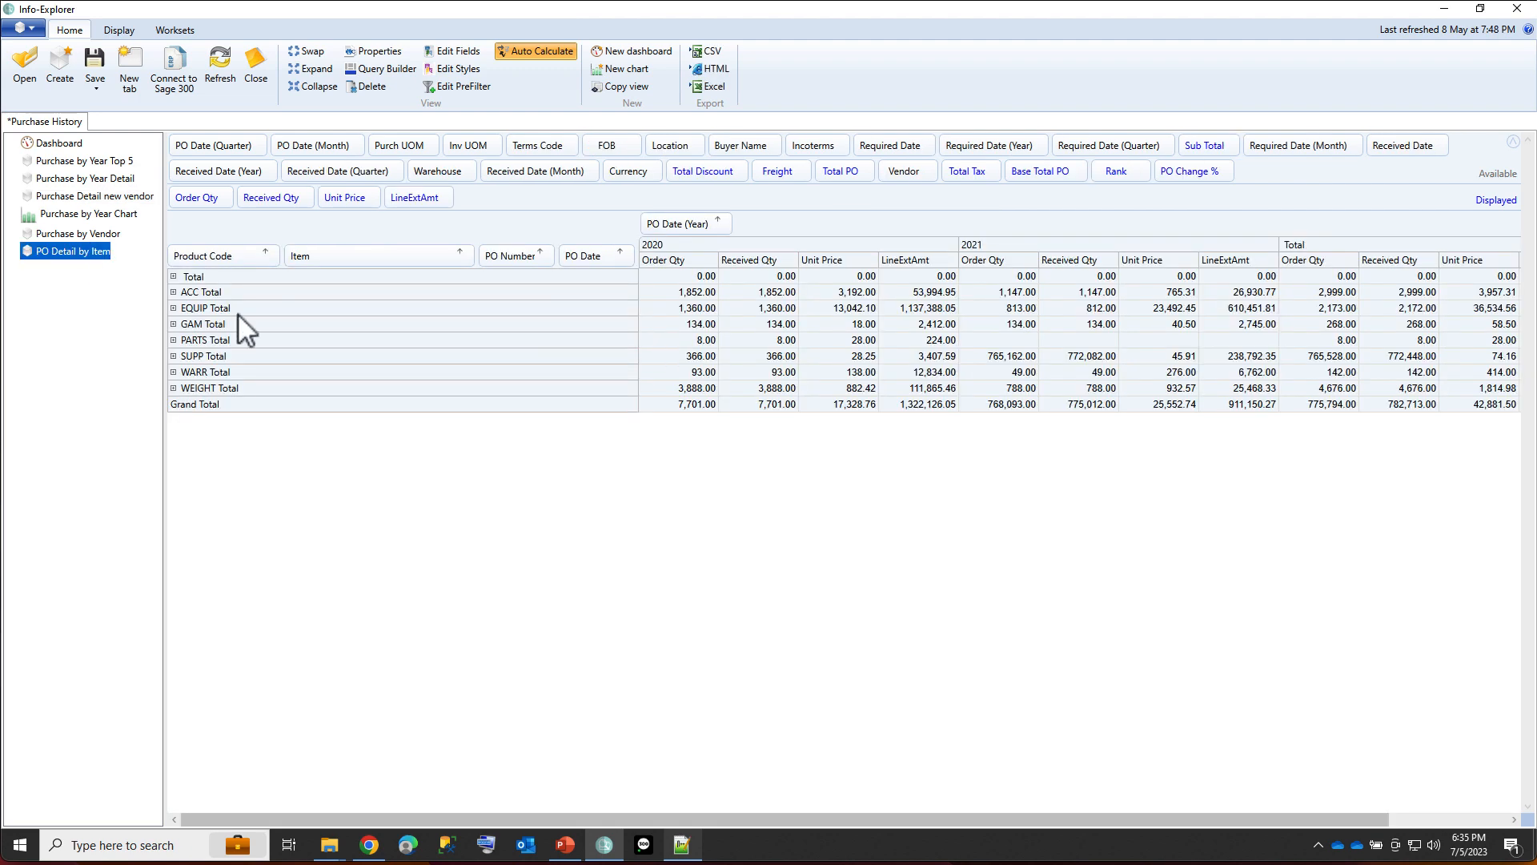
click(173, 373)
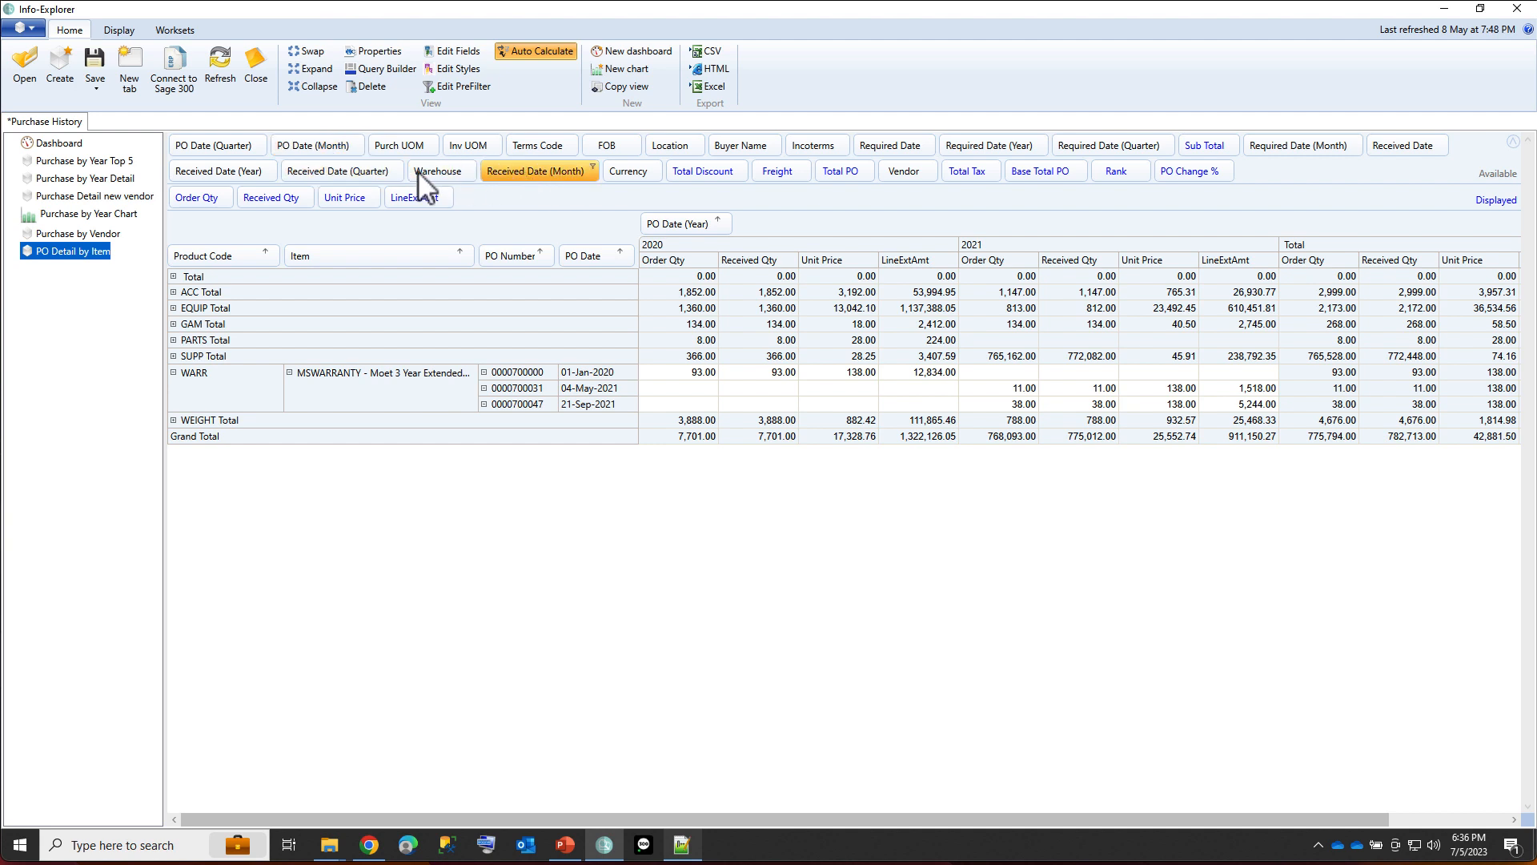
Add Warehouse, filtered to VA, as a column field before PO Date (Year), and Vendor as a row field after Item
drag(435, 166, 670, 224)
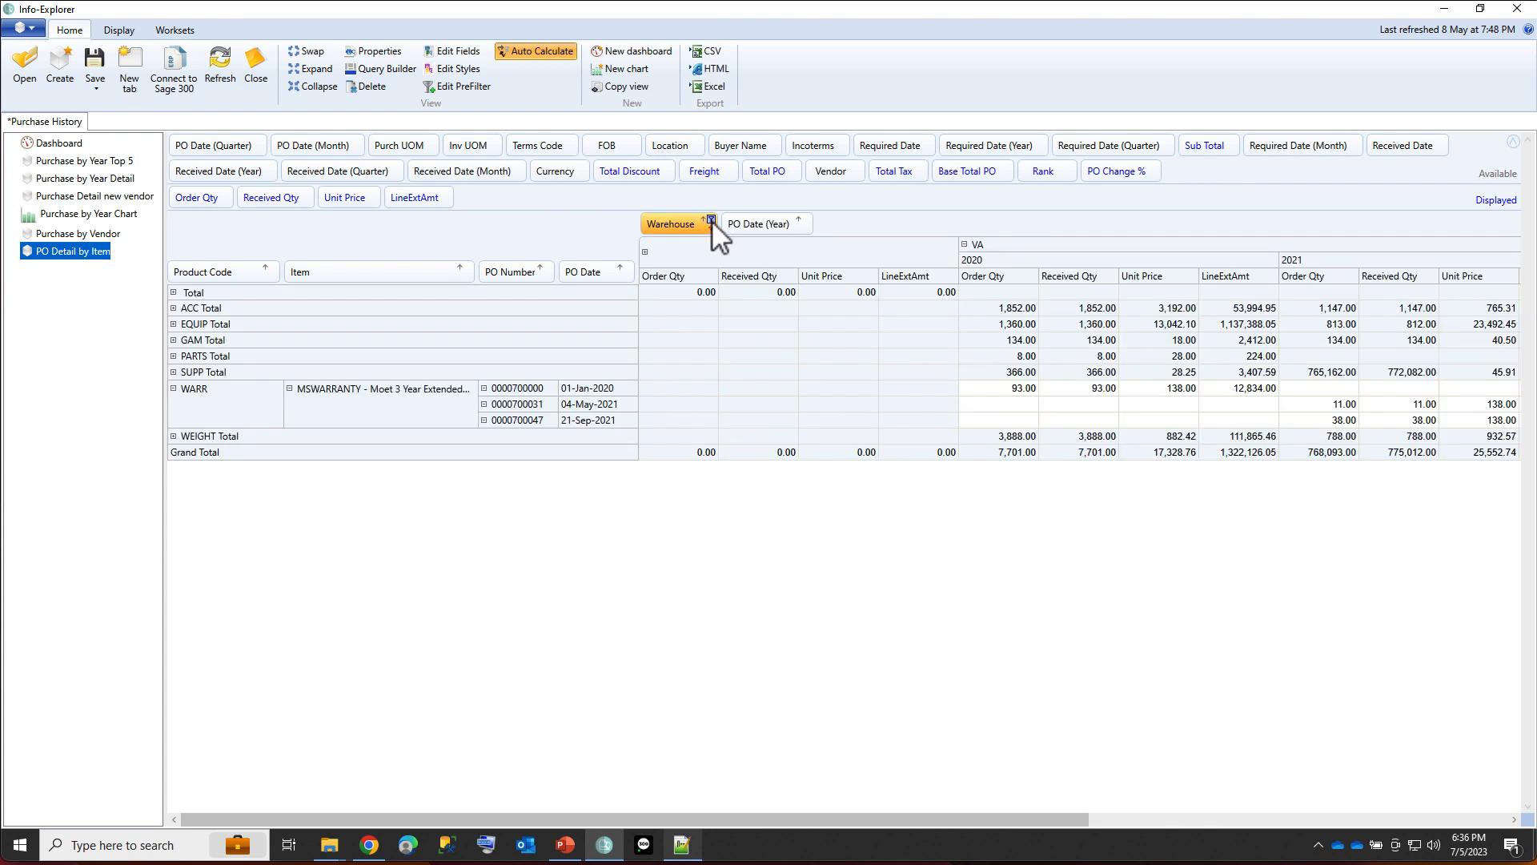
click(711, 220)
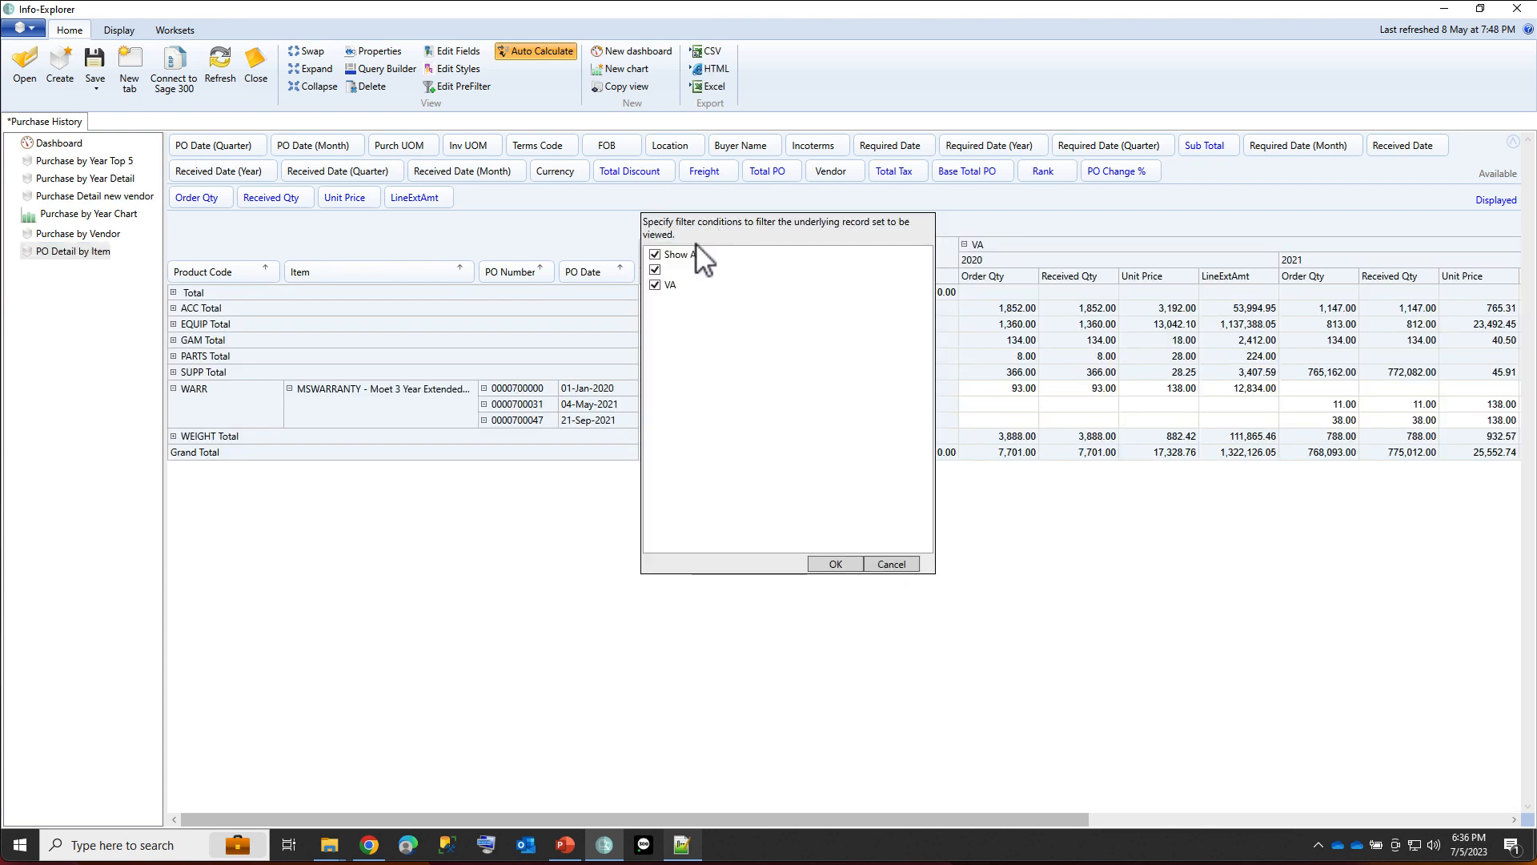
click(838, 564)
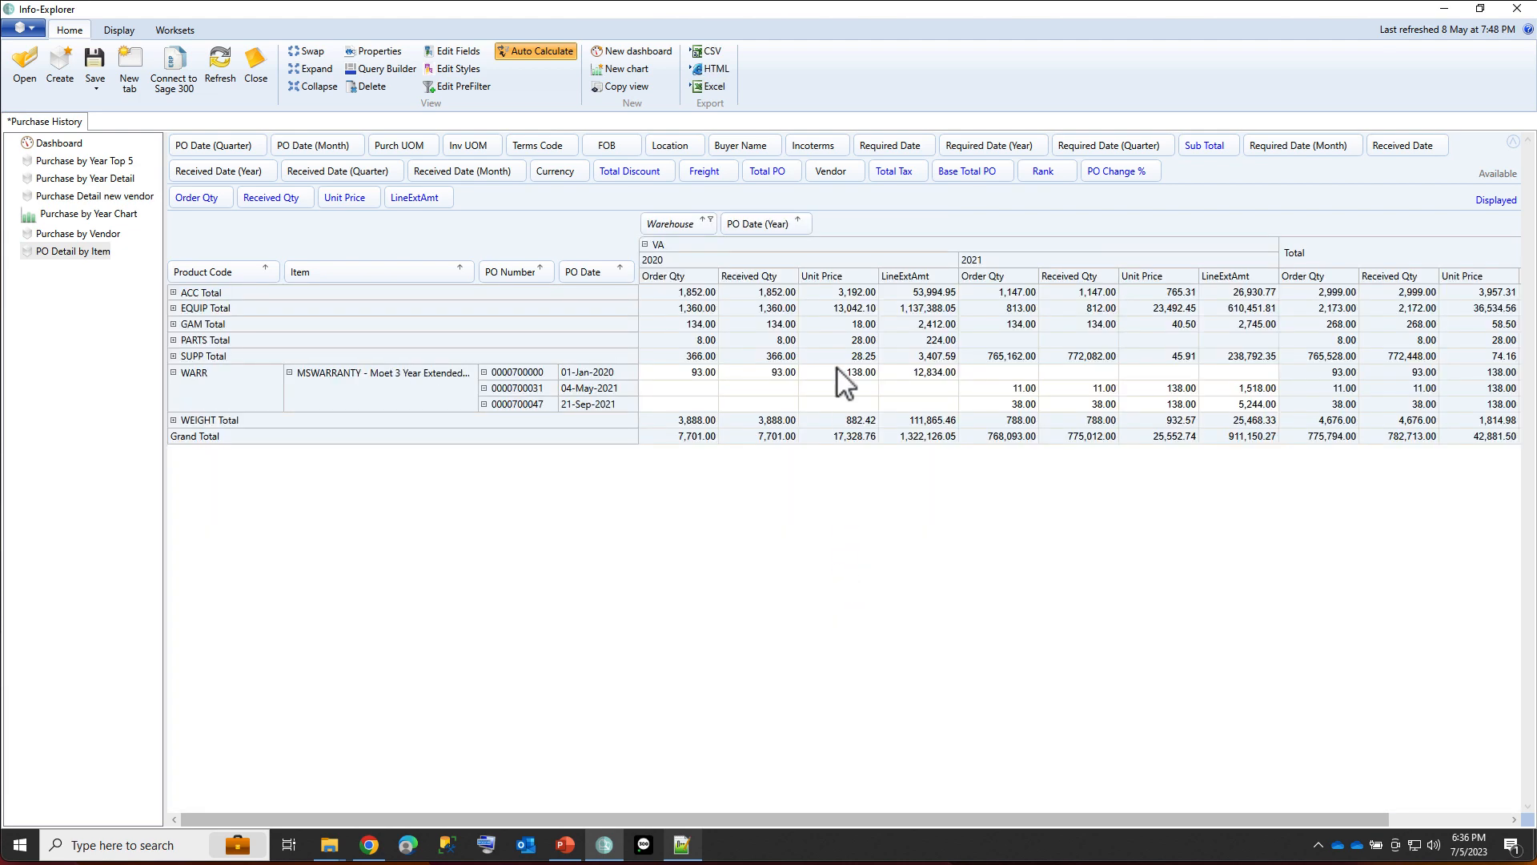
drag(835, 168, 630, 391)
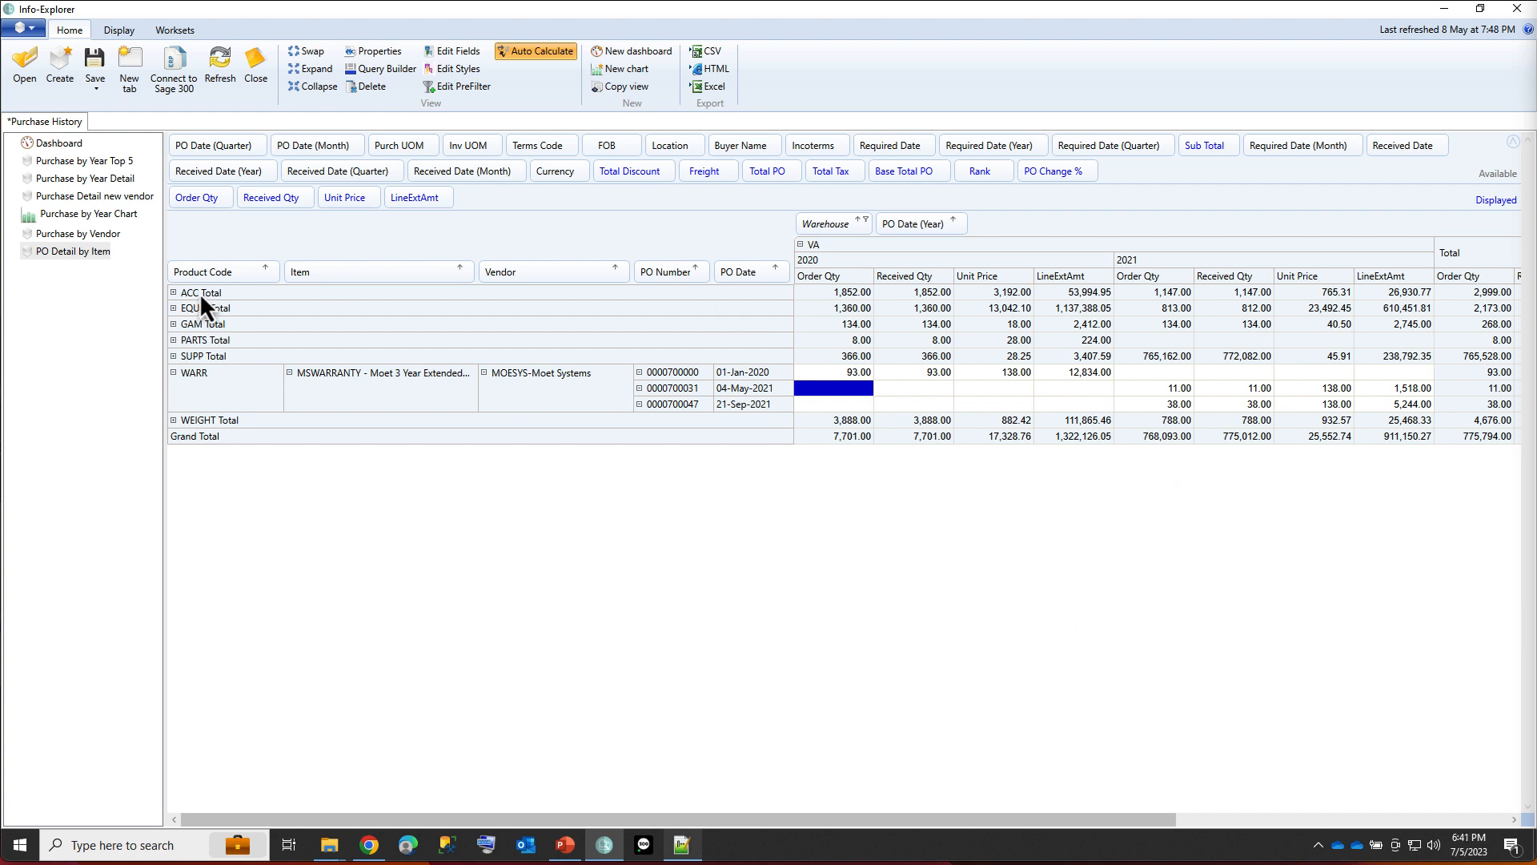
Open the Open Purchase Order.cubx cube and widen the Item column to fit the full item descriptions
click(22, 70)
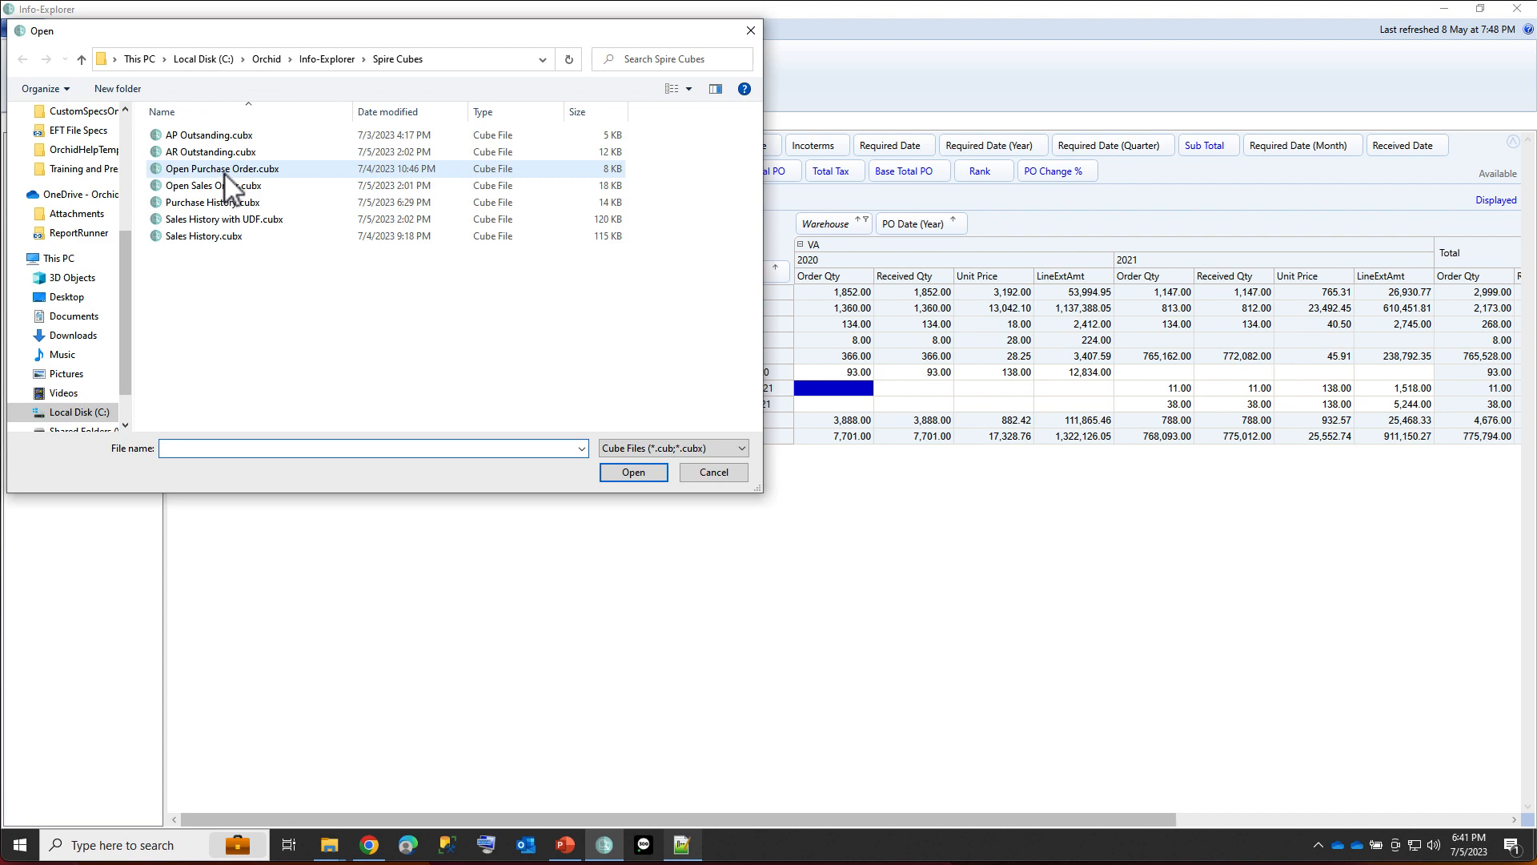
double_click(215, 169)
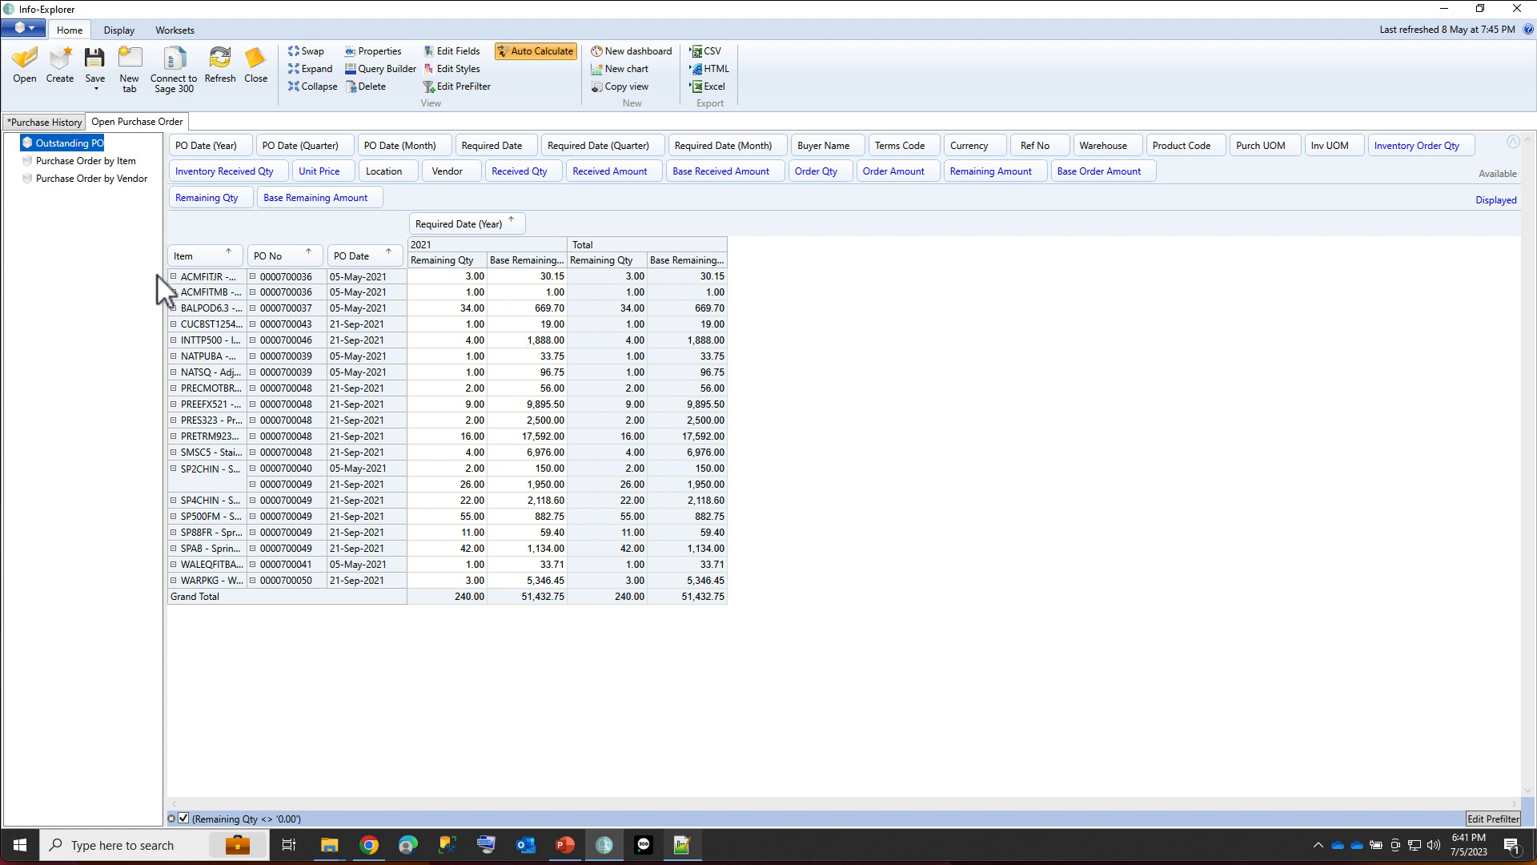
double_click(248, 293)
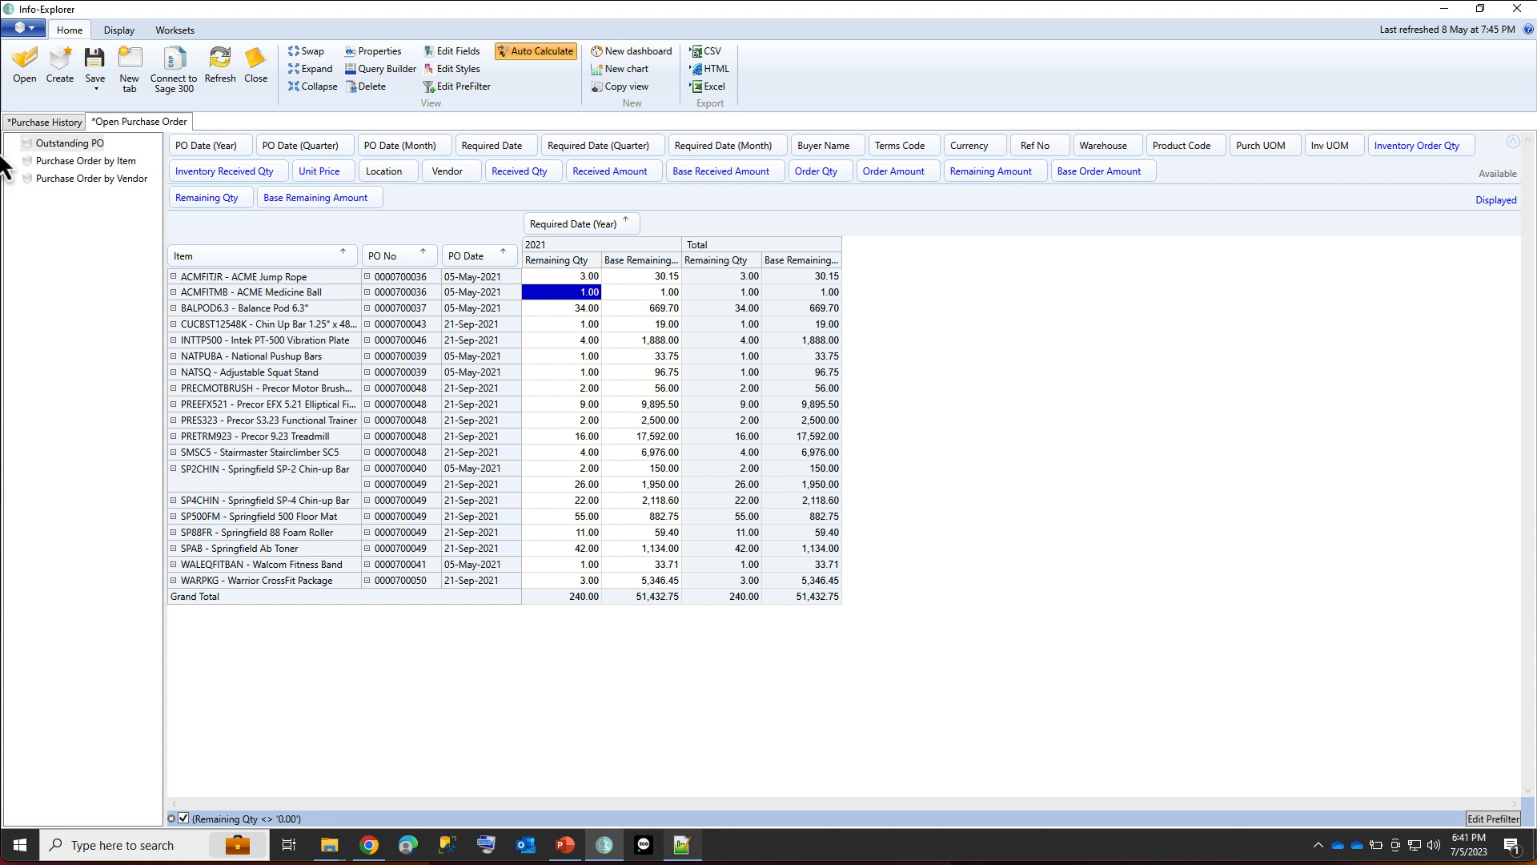
Open the Open Sales Order.cubx cube from the Spire Cubes folder
click(32, 30)
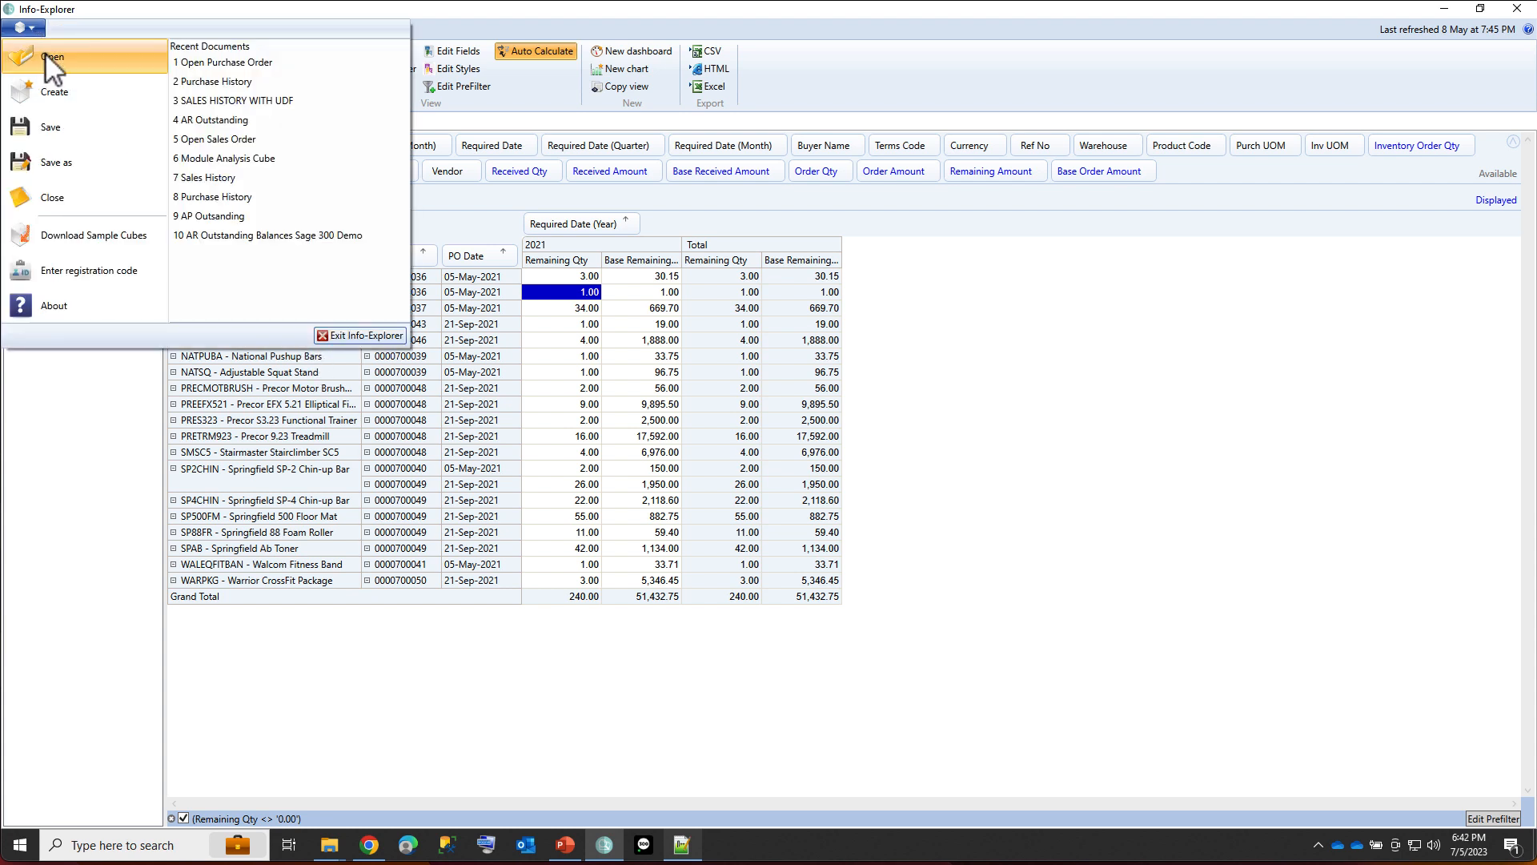
click(46, 54)
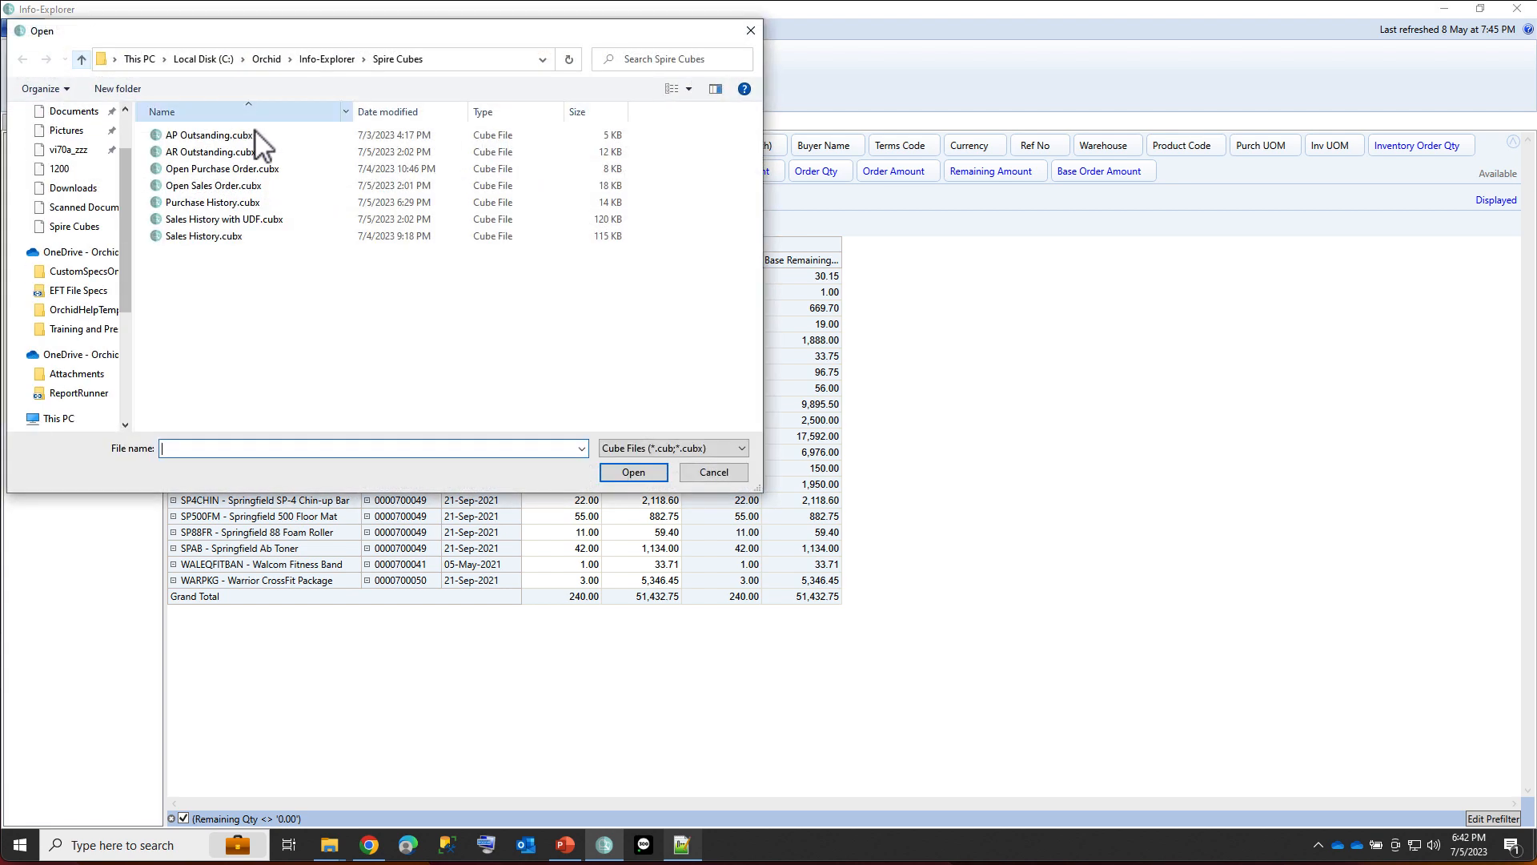
double_click(210, 186)
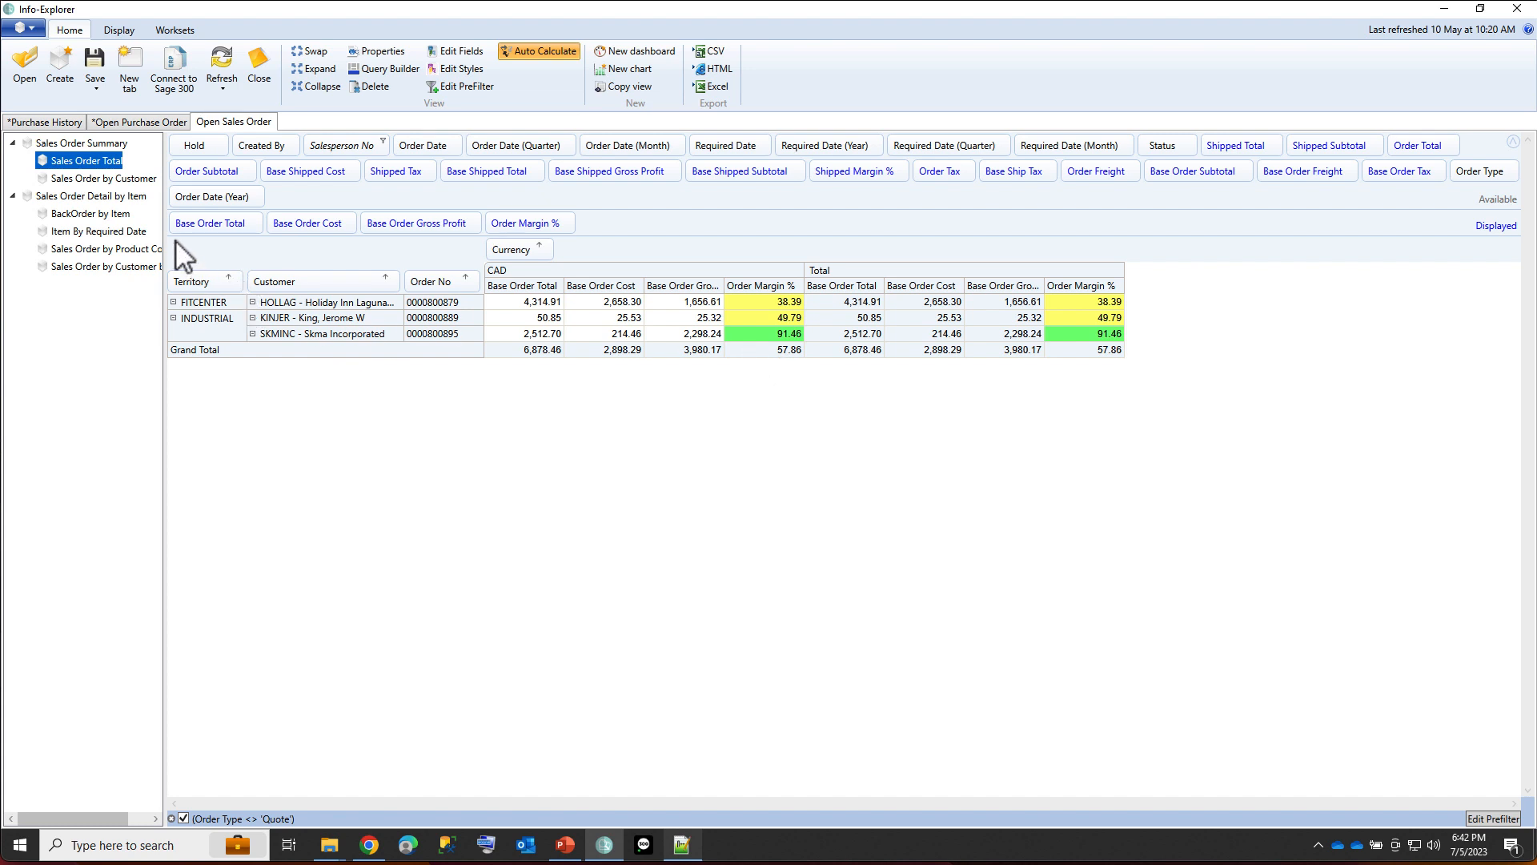
Switch to the BackOrder by Item view, expand the ACC - Accessories product code and select the ACMFITJR2 item's backorder quantity
click(114, 214)
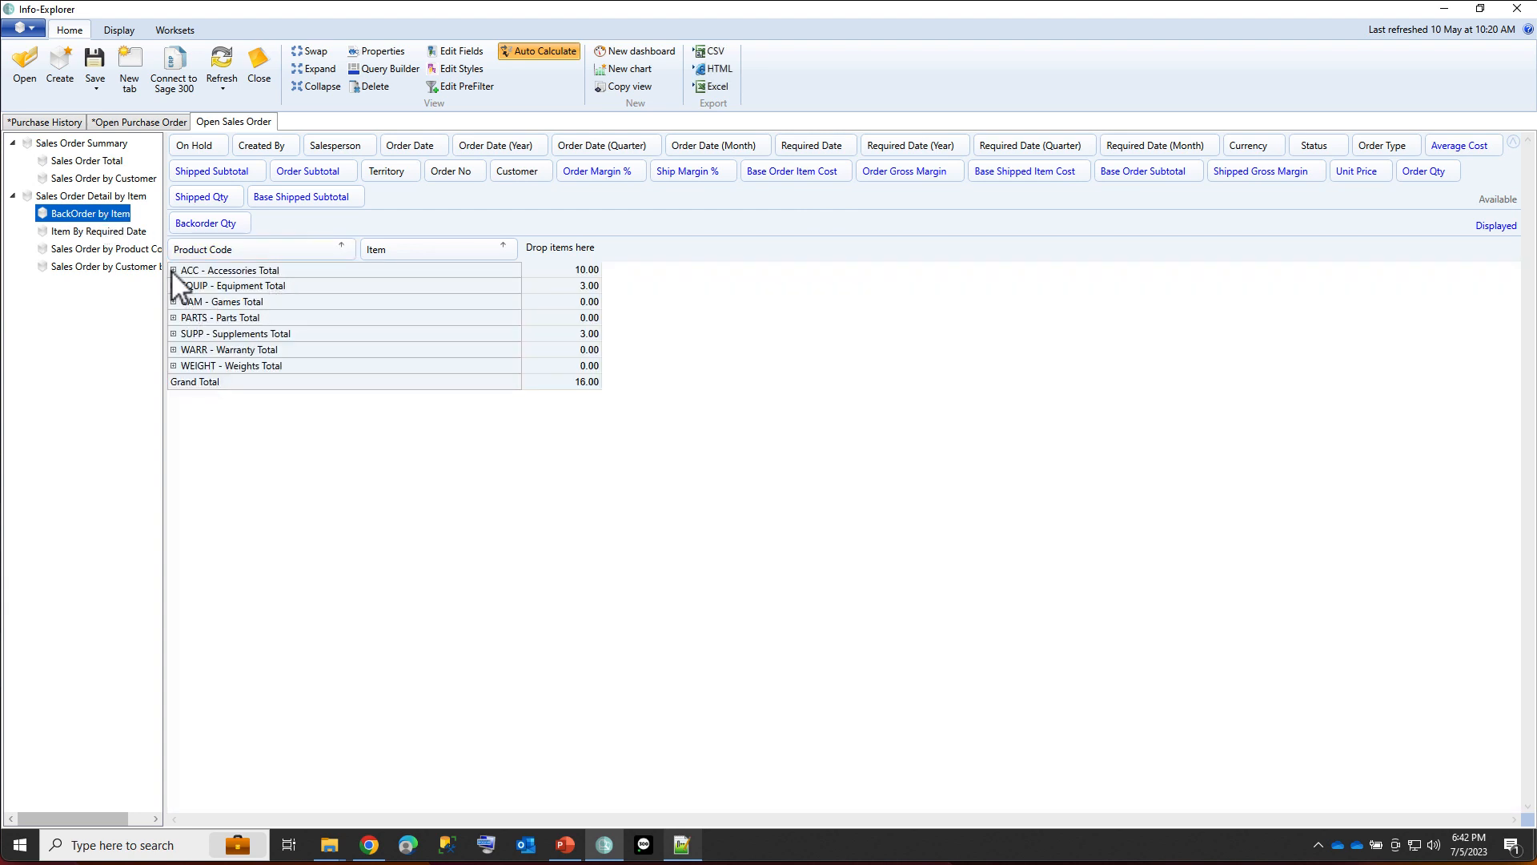
click(173, 271)
click(495, 303)
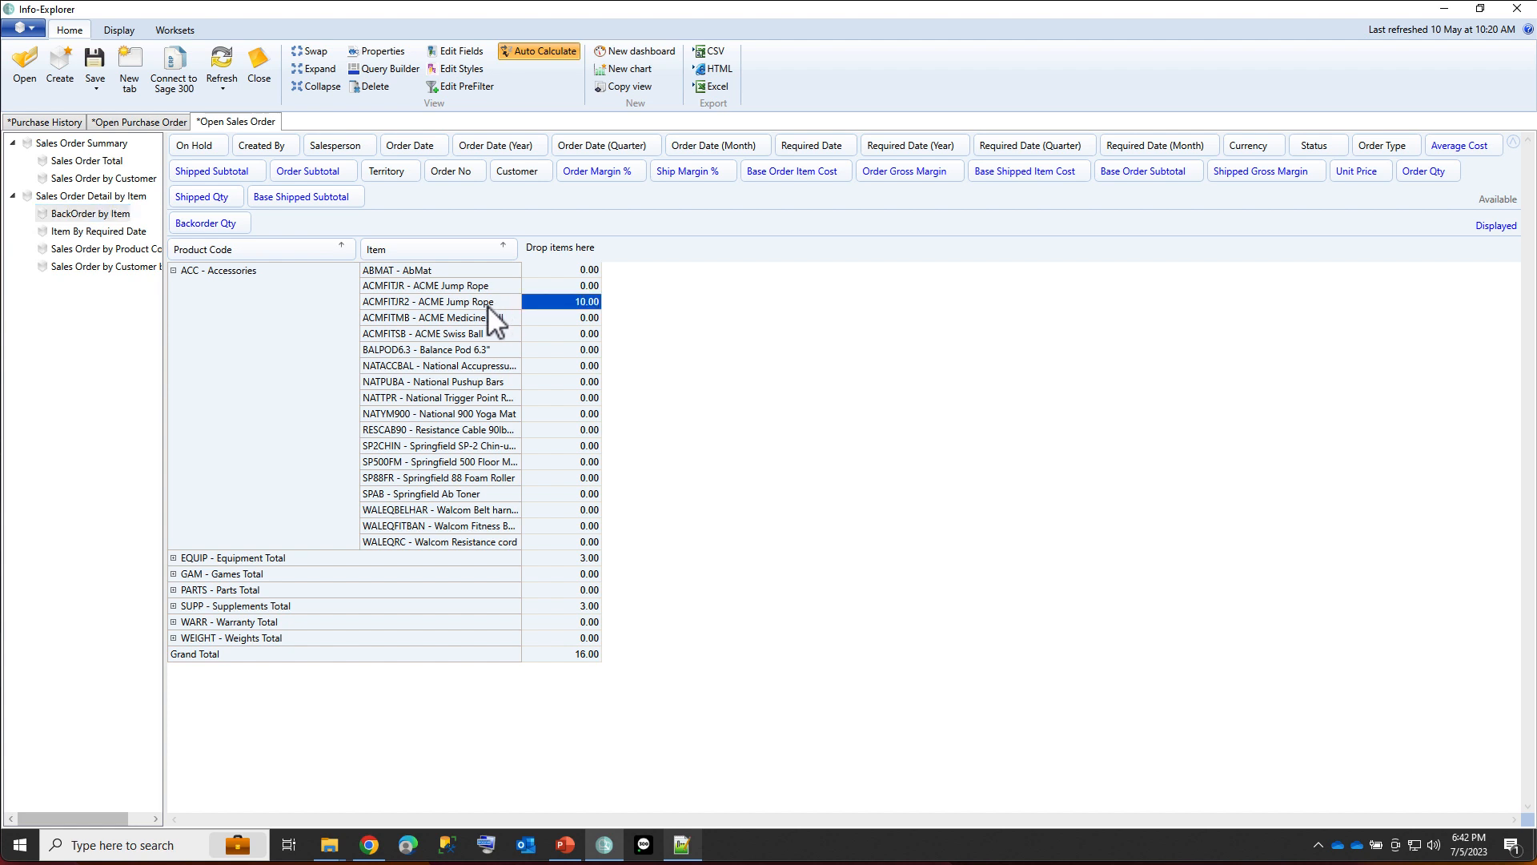
In the Open Purchase Order cube's Outstanding PO view, add Vendor as a row field before Item and widen its column
click(148, 122)
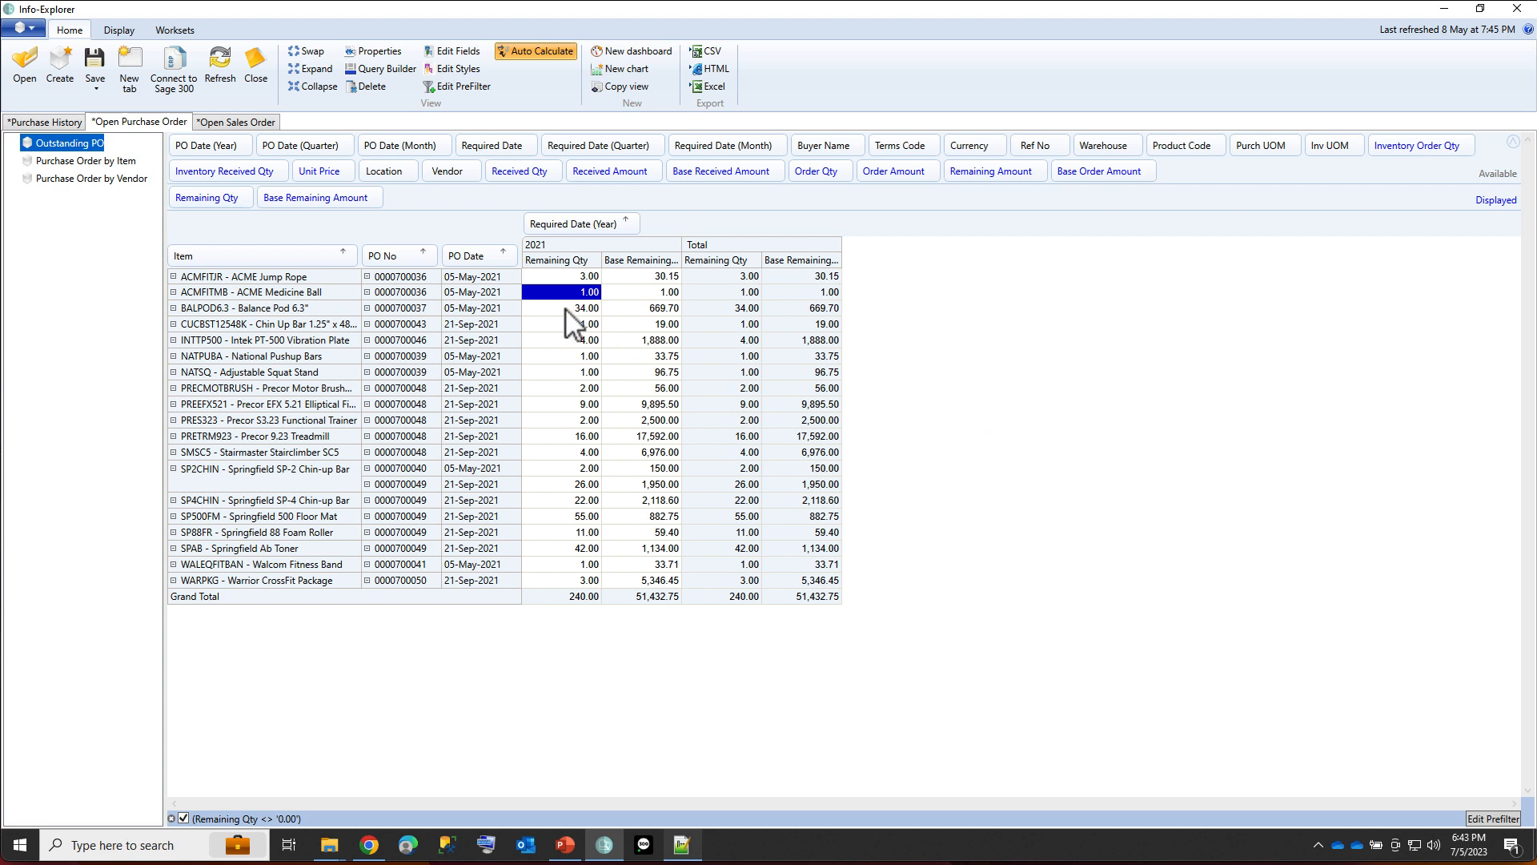
right_click(88, 144)
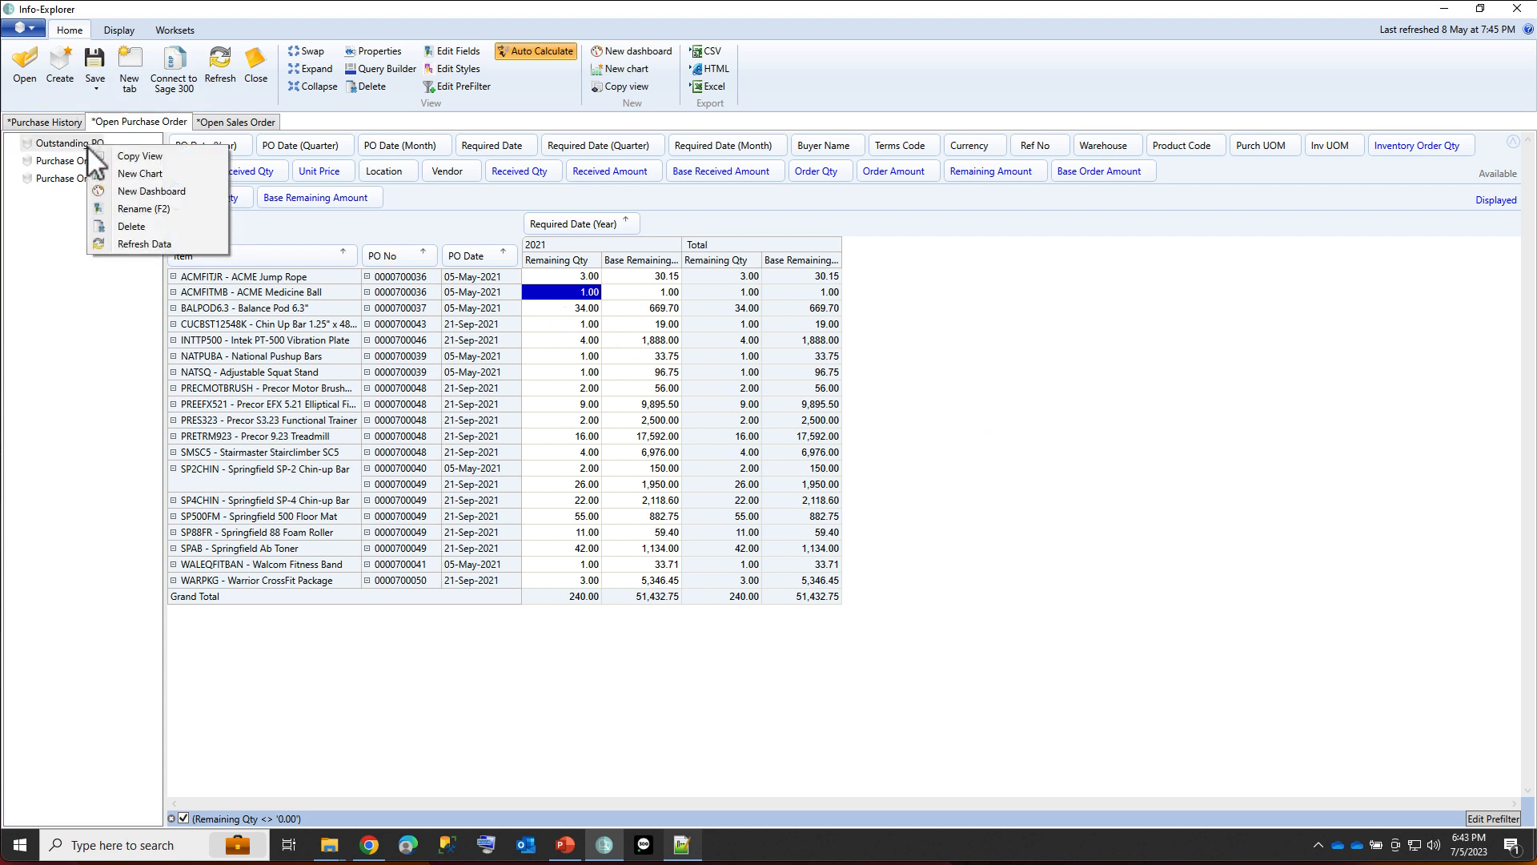
click(79, 143)
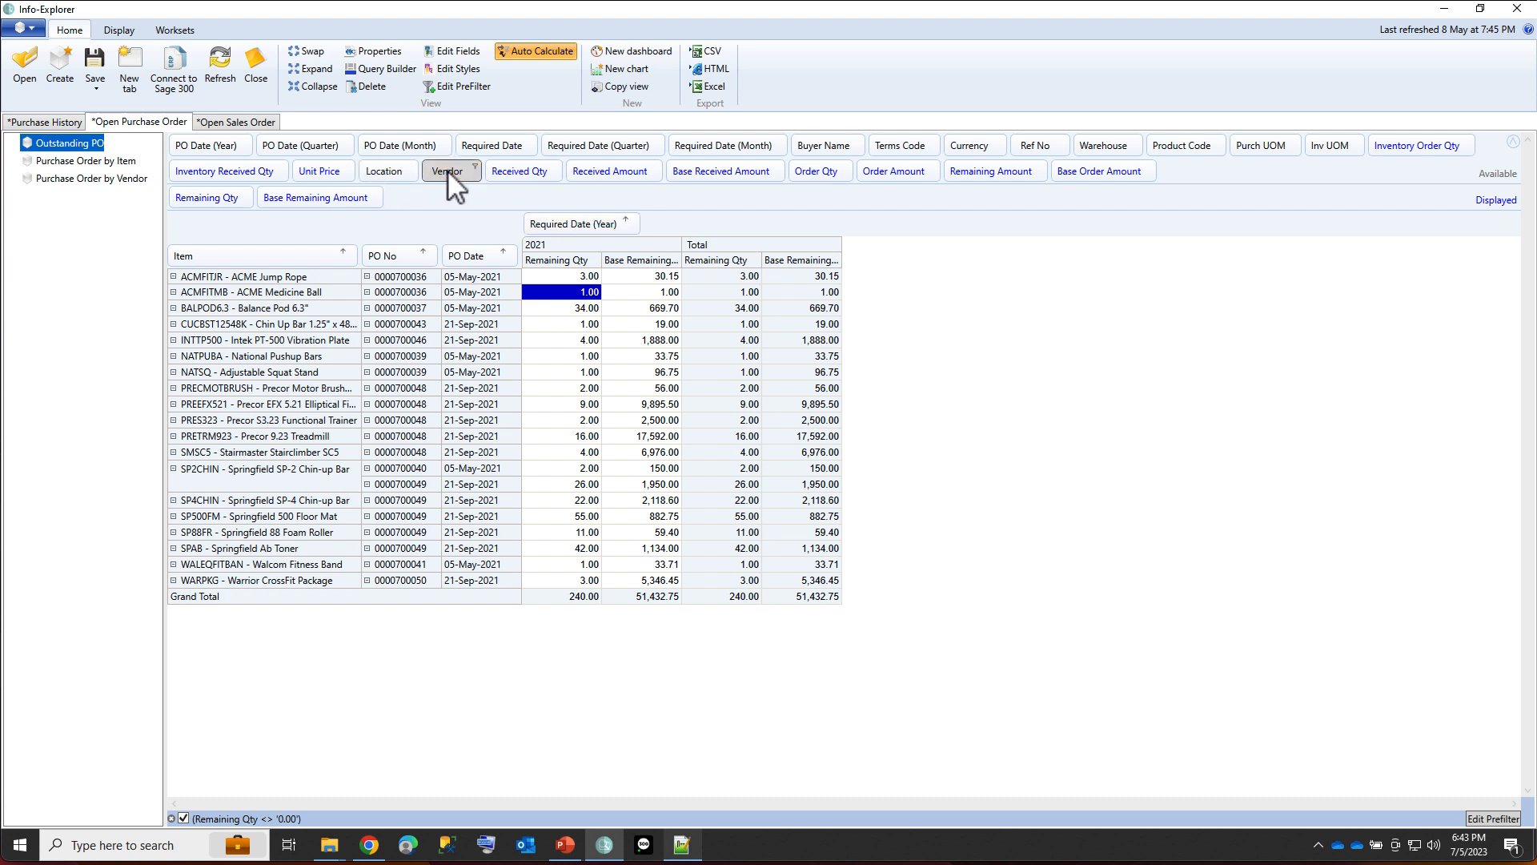
drag(447, 169, 188, 258)
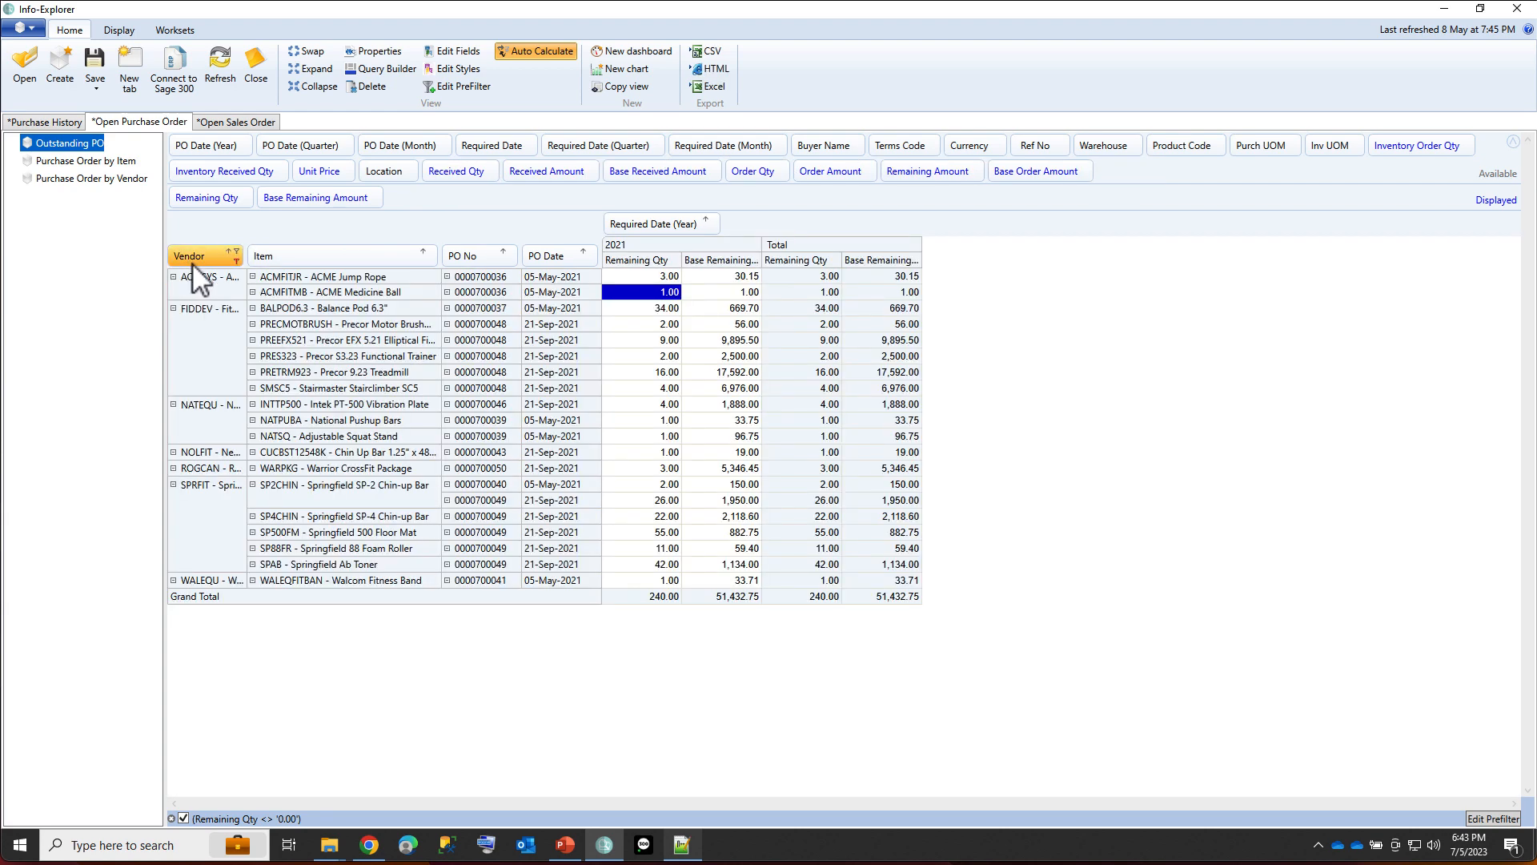
drag(241, 317, 423, 315)
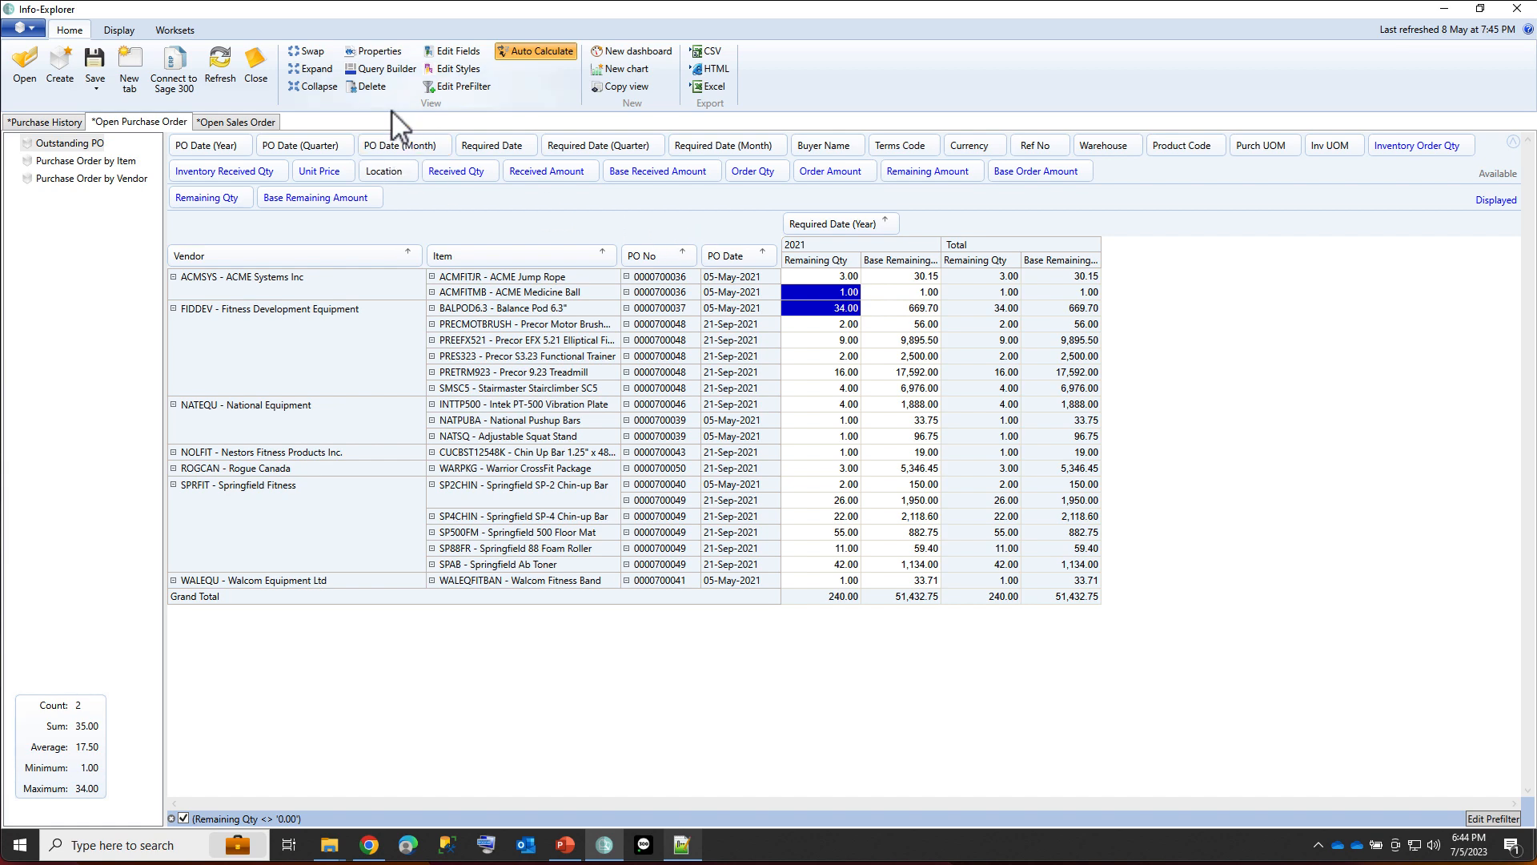
Switch to the Purchase Order by Vendor view and look at the default style settings in the Style Editor
click(122, 180)
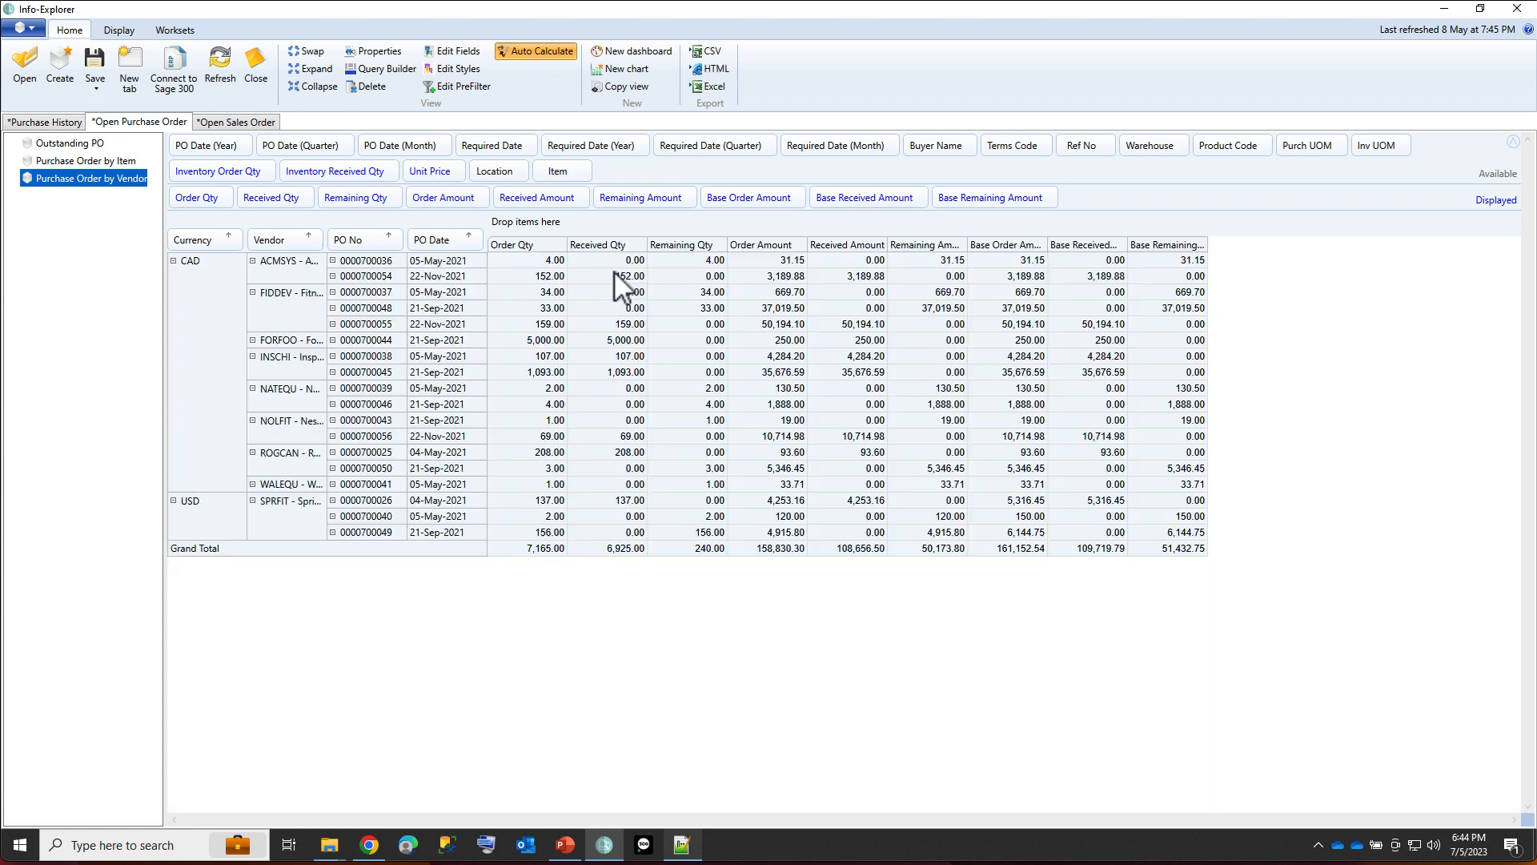
click(767, 276)
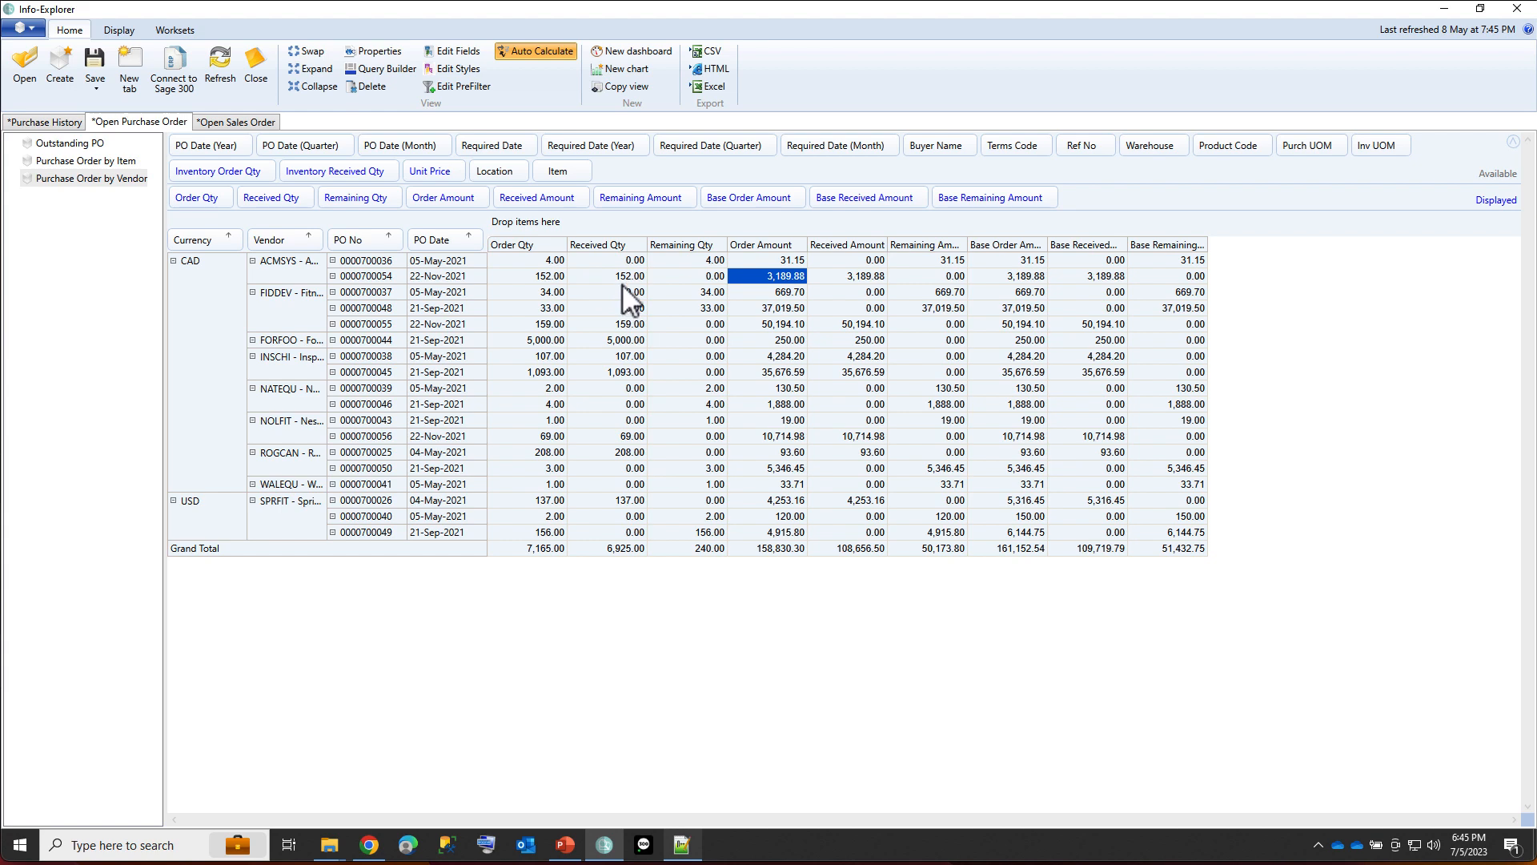
click(453, 67)
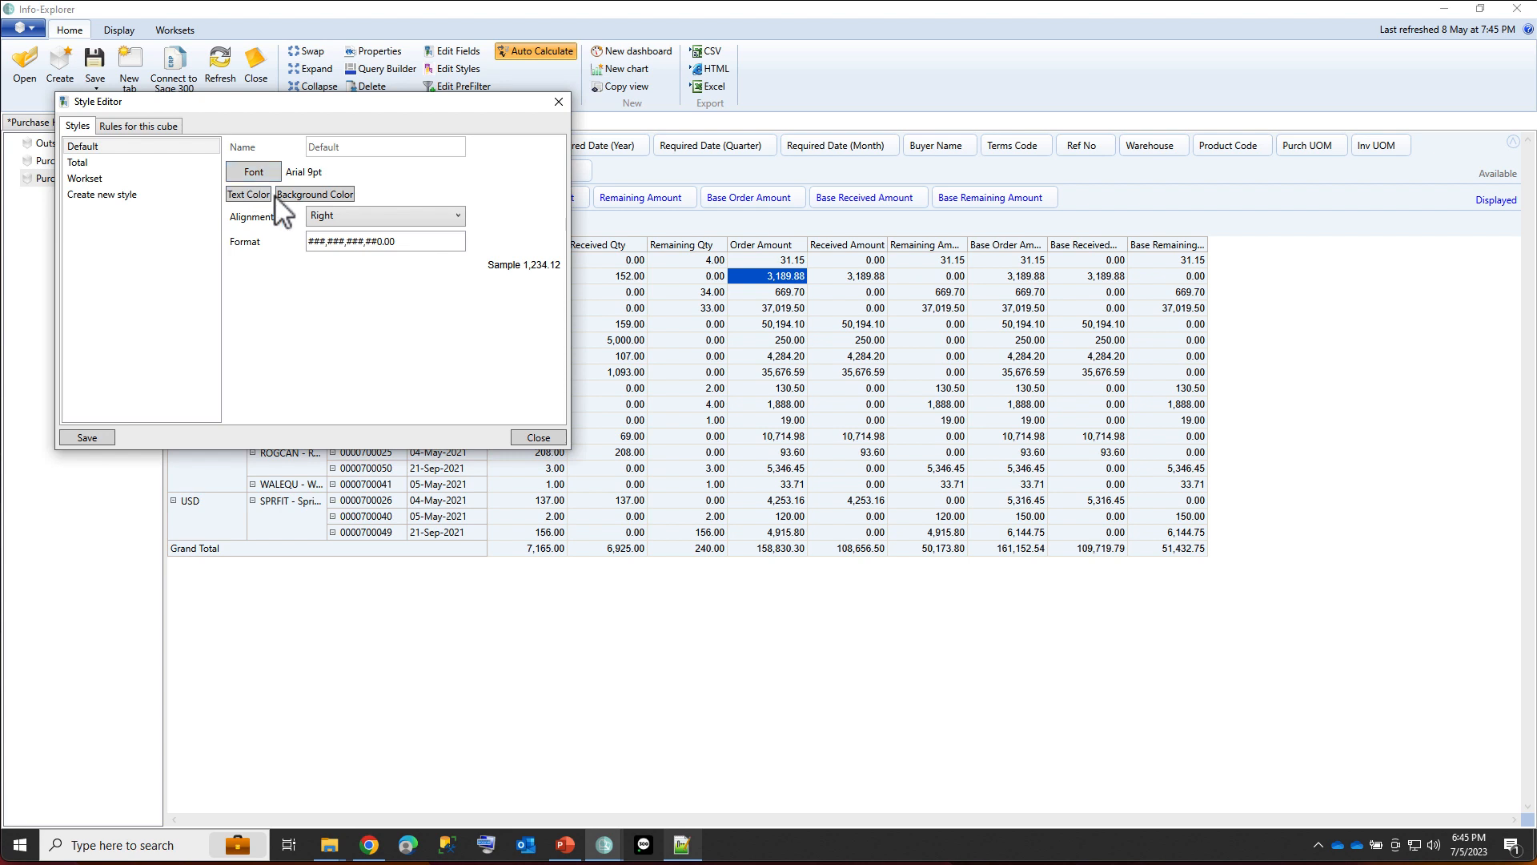
click(559, 103)
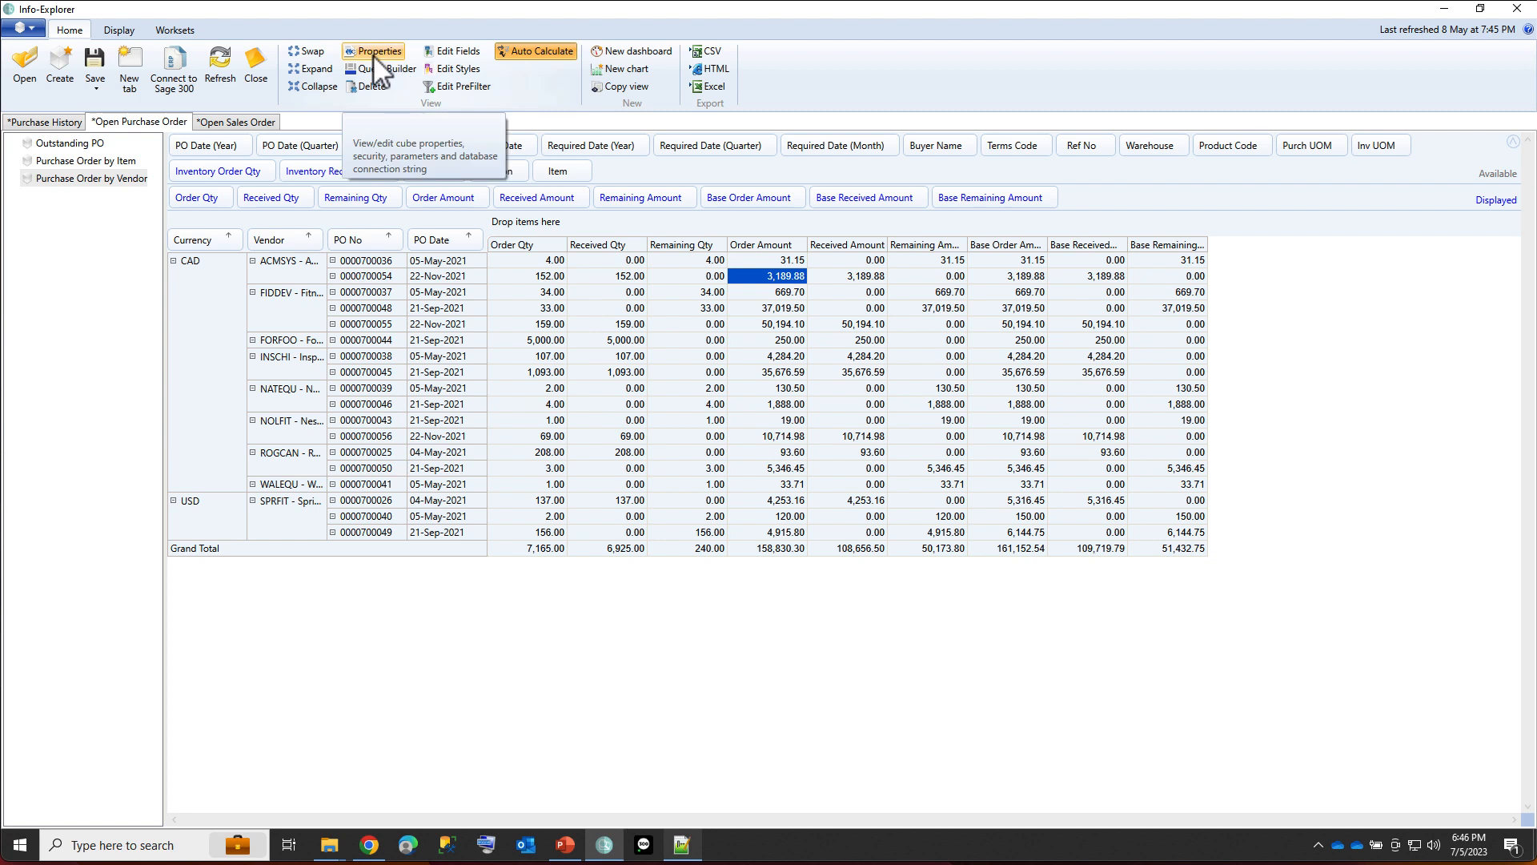
Examine the first database connection and the SQL query in the Open Purchase Order cube's properties, leaving them without saving
click(376, 53)
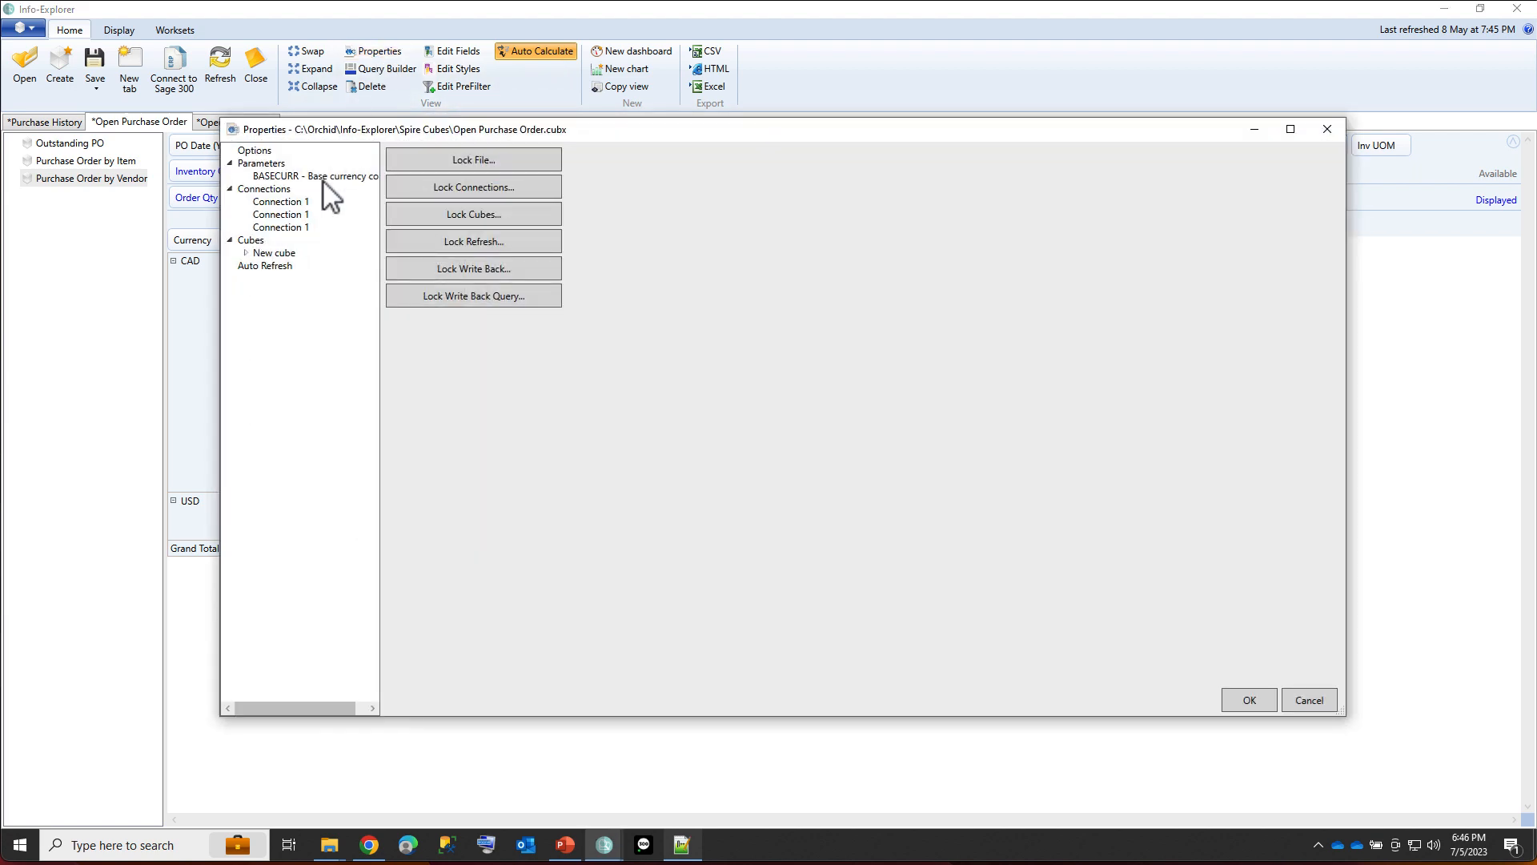
click(300, 203)
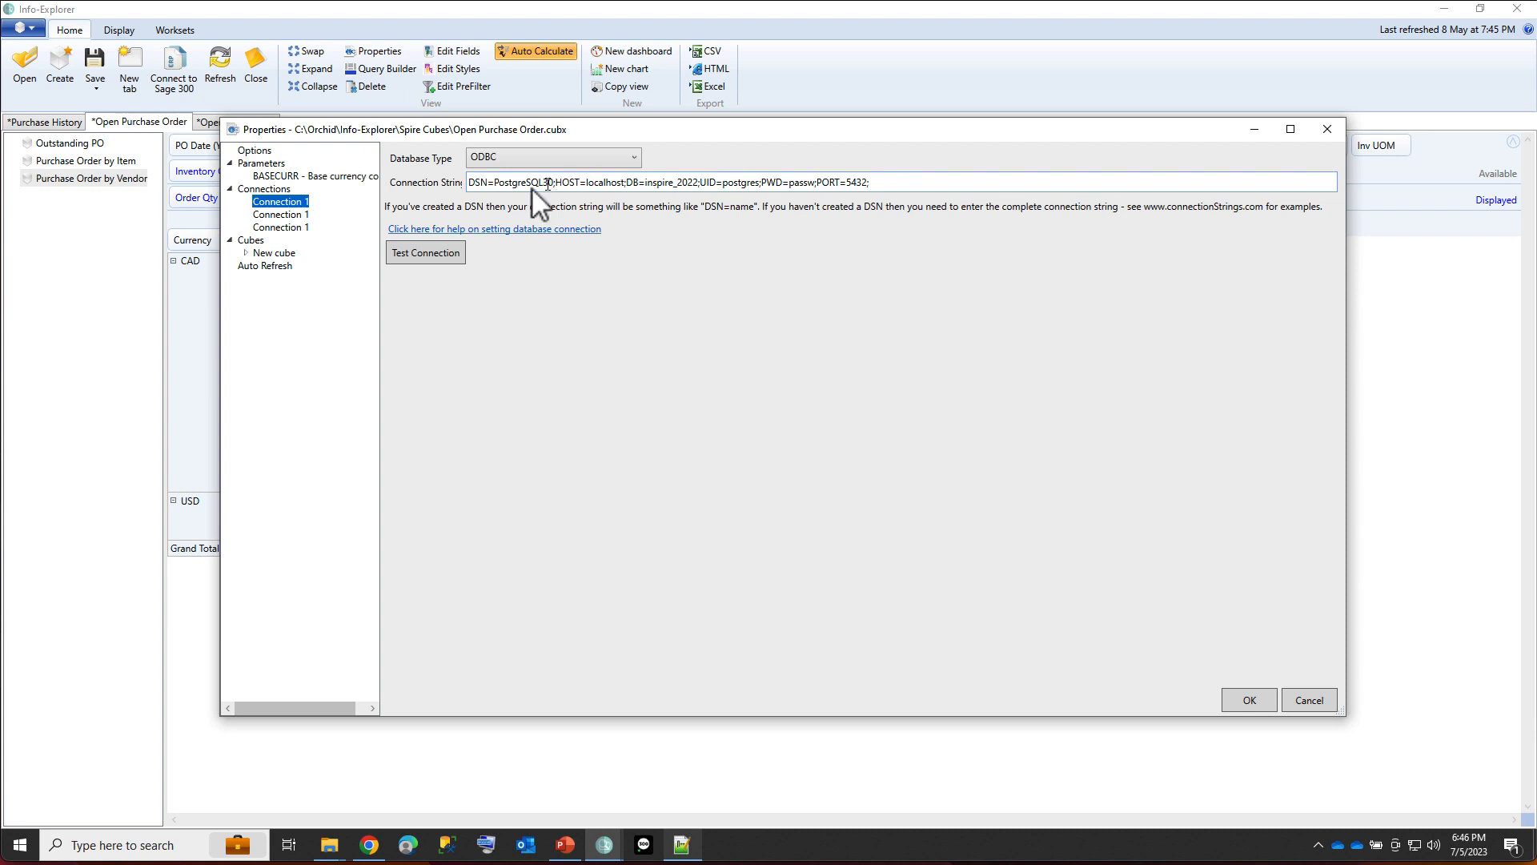
click(272, 253)
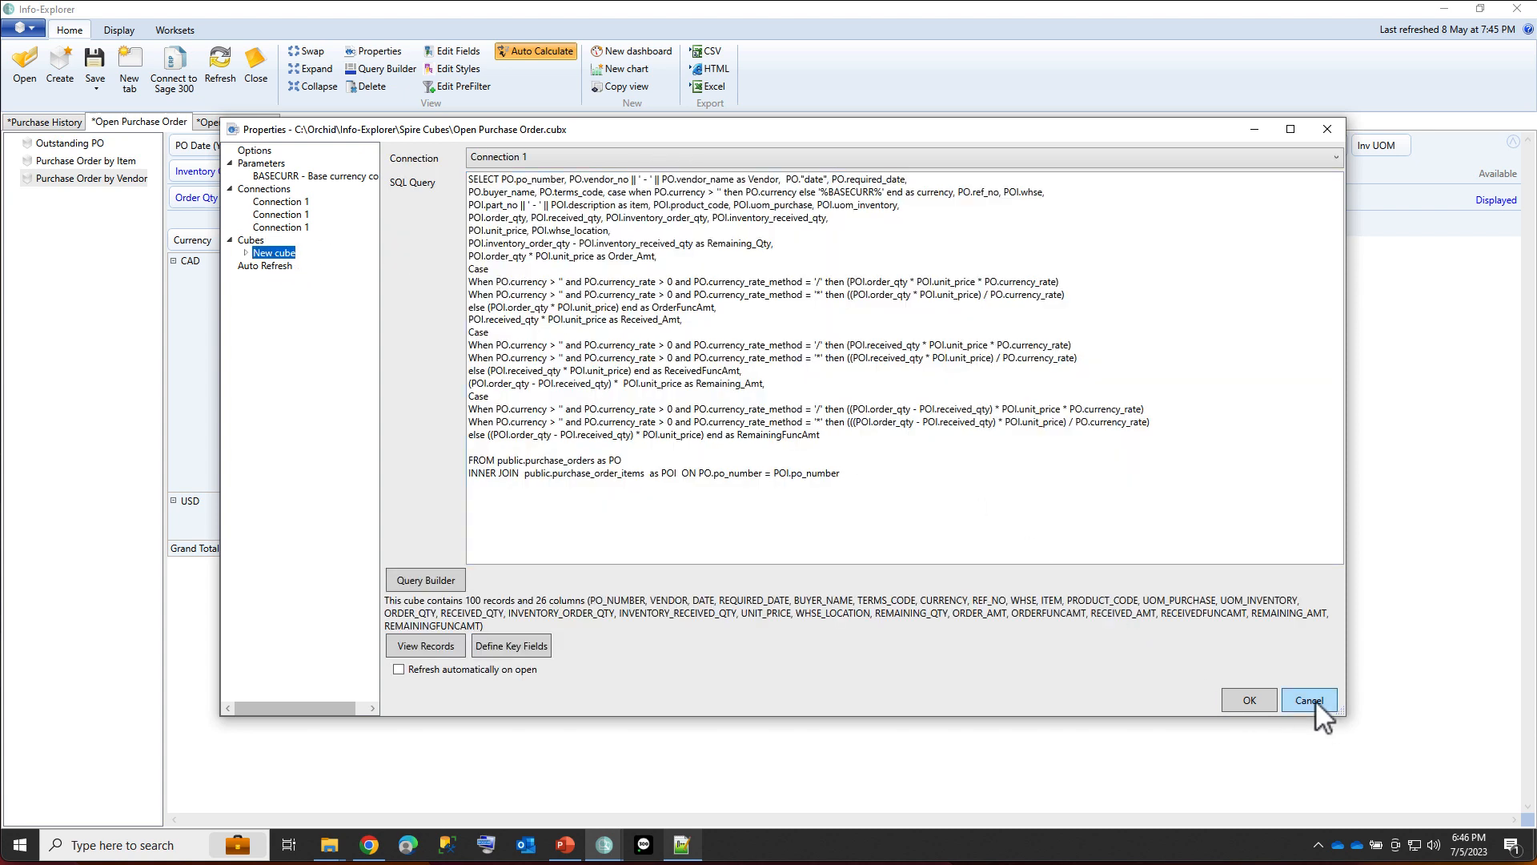
click(1313, 700)
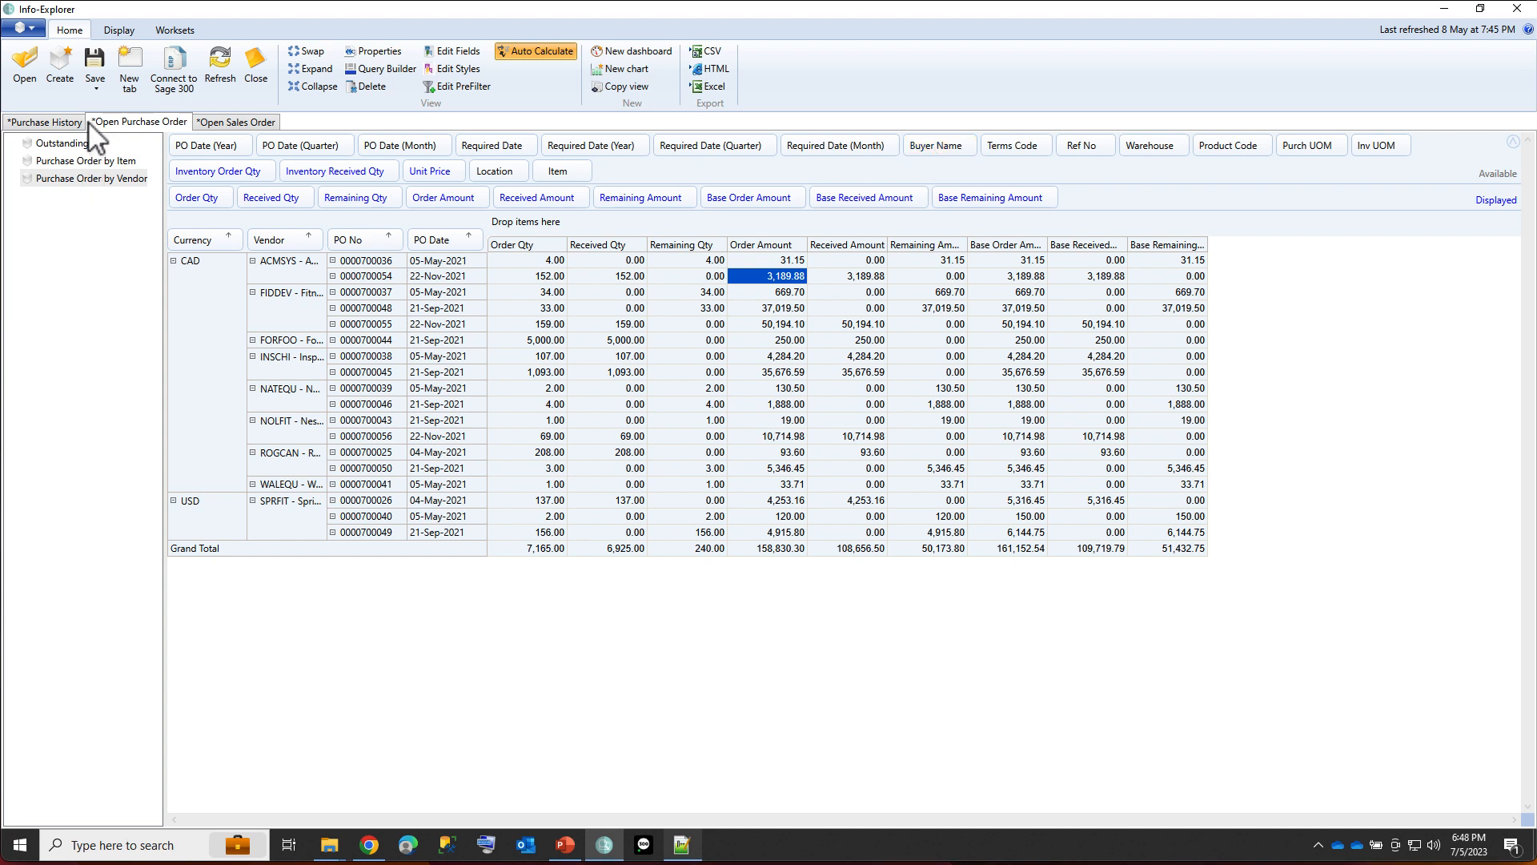
Open the sample cubes download page and look through the available Spire cube samples
click(32, 28)
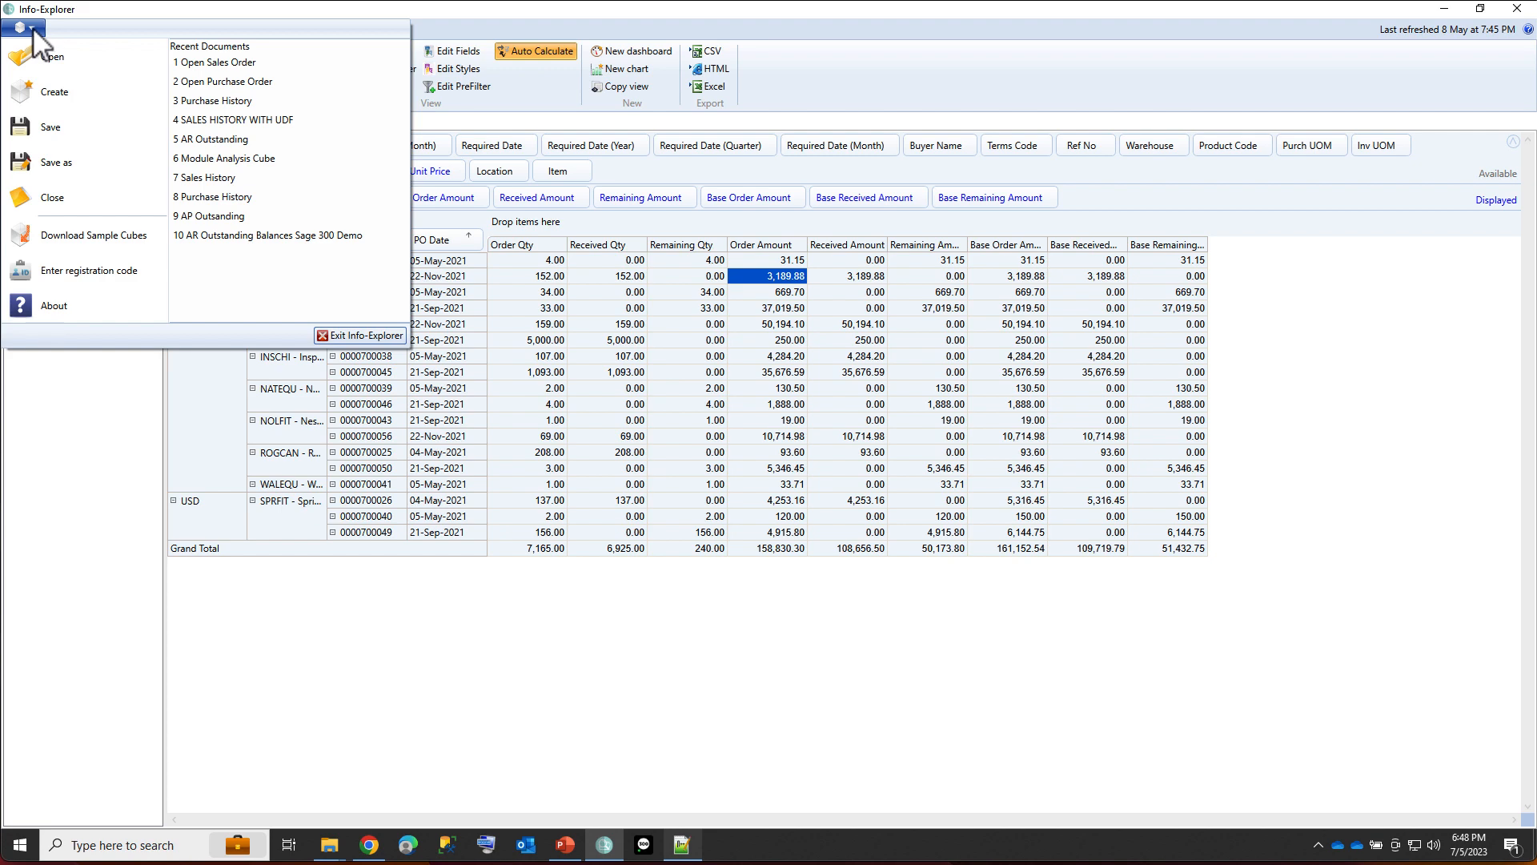
click(82, 236)
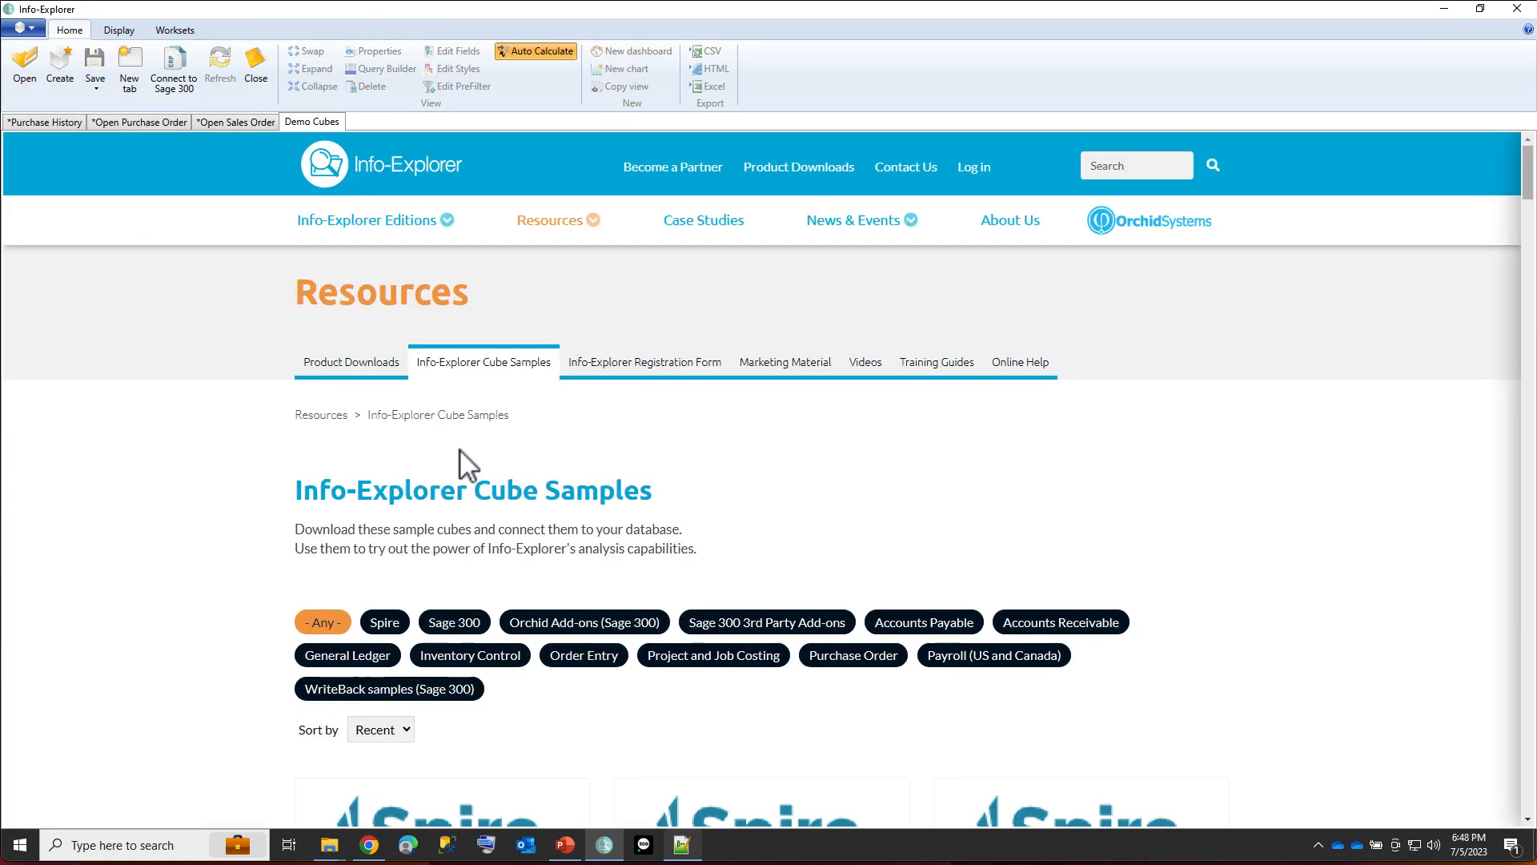
scroll(528, 680, down, 1)
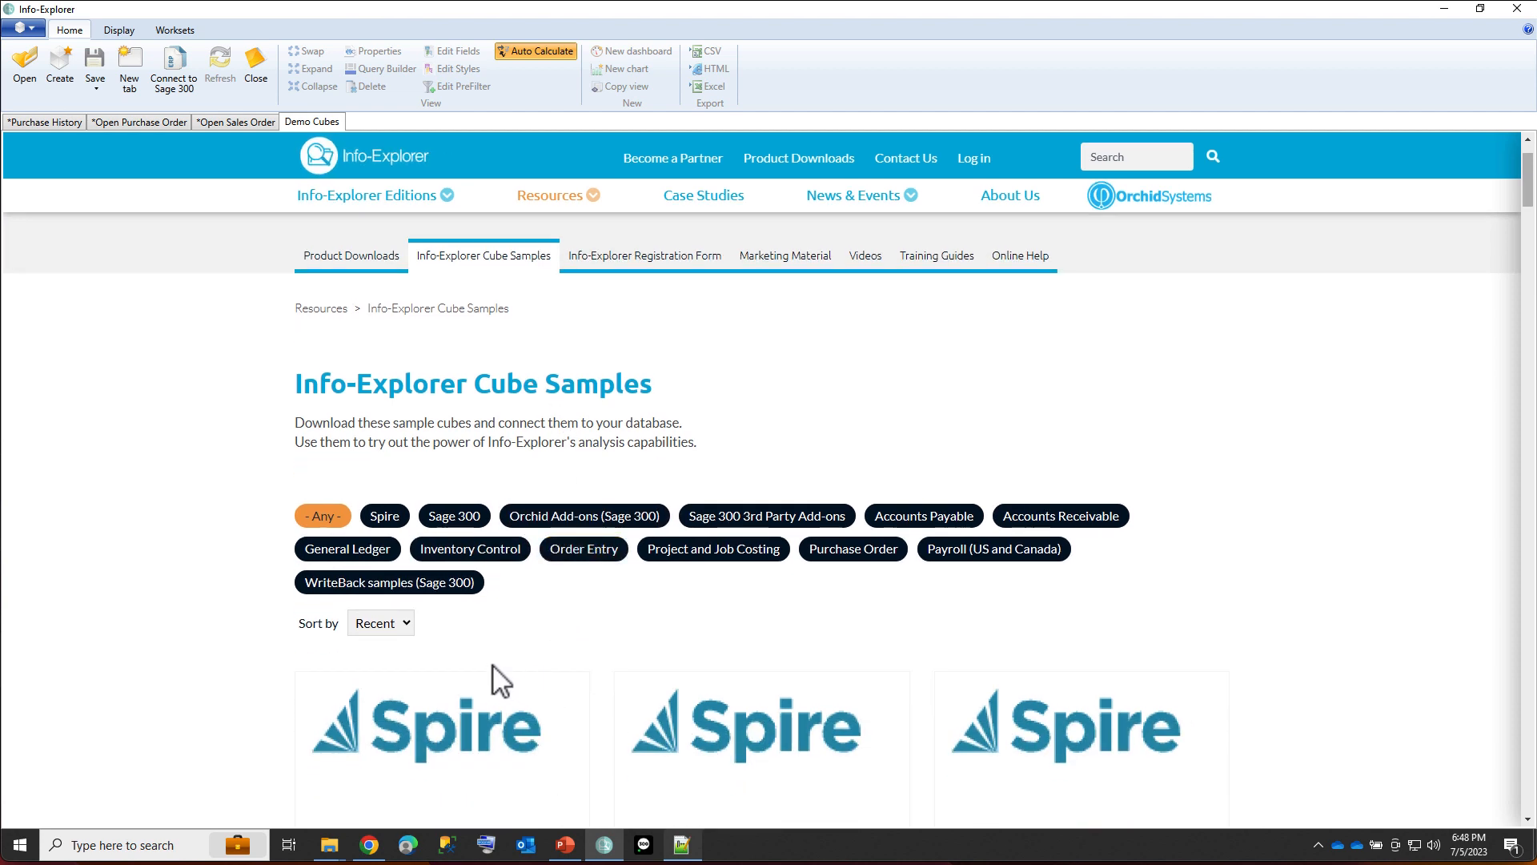
scroll(497, 641, down, 1)
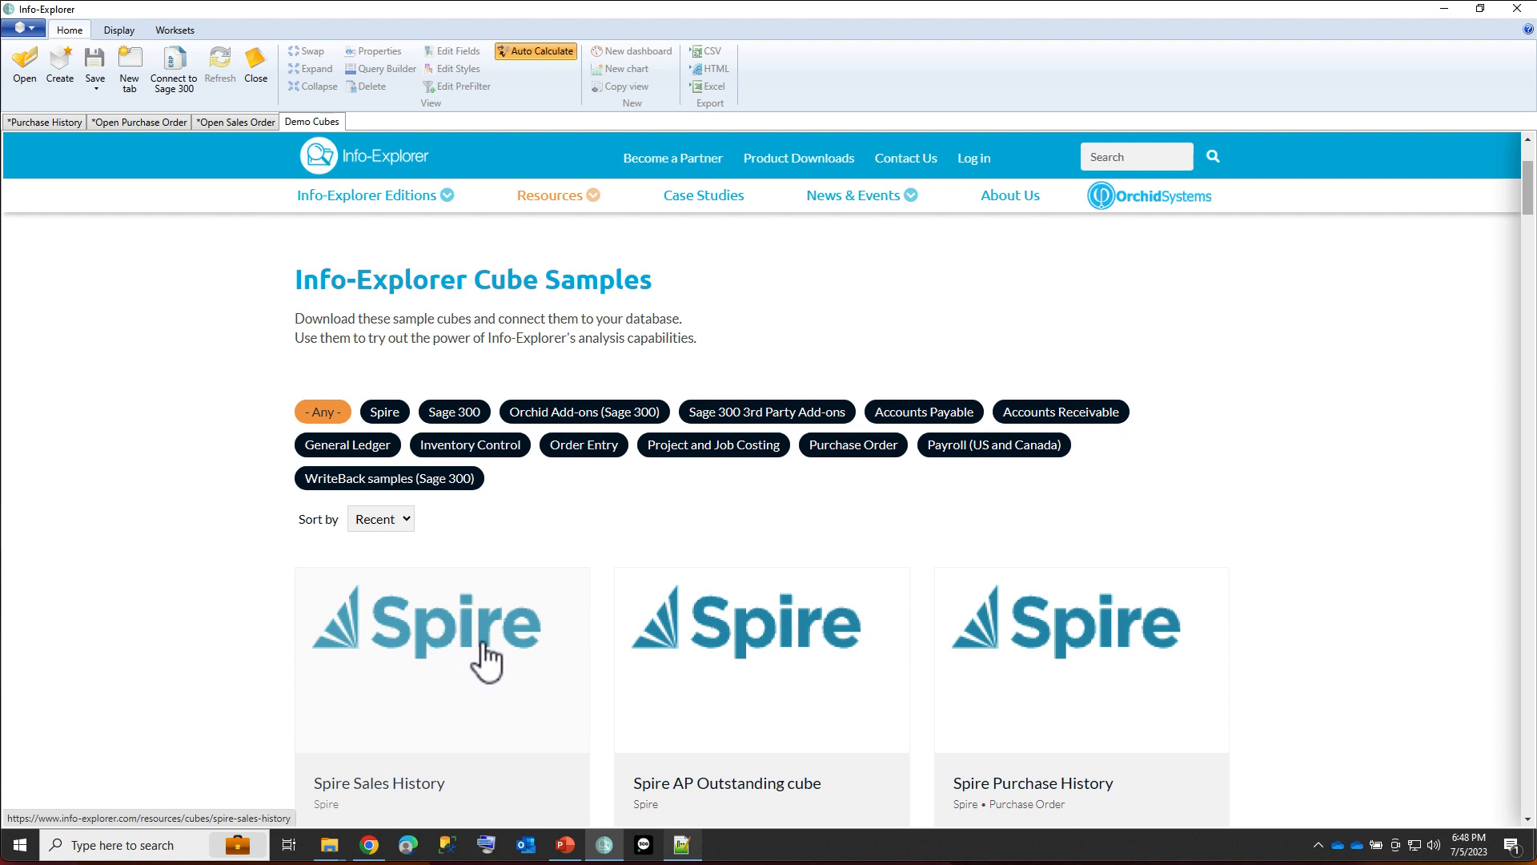
scroll(501, 660, down, 1)
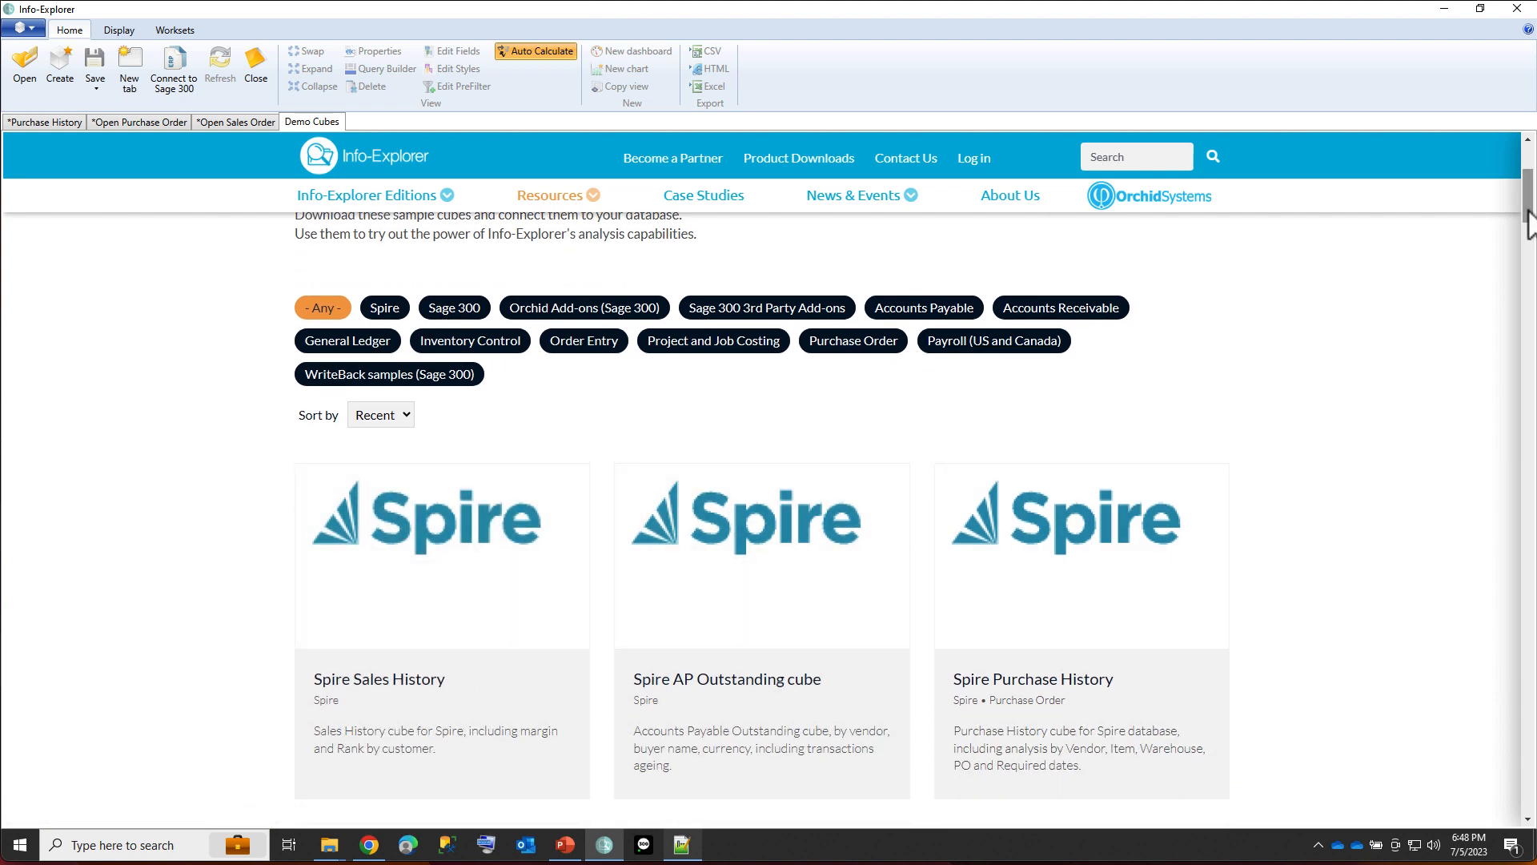
mouse_move(1528, 210)
mouse_down()
mouse_move(1530, 237)
mouse_move(1531, 214)
mouse_up()
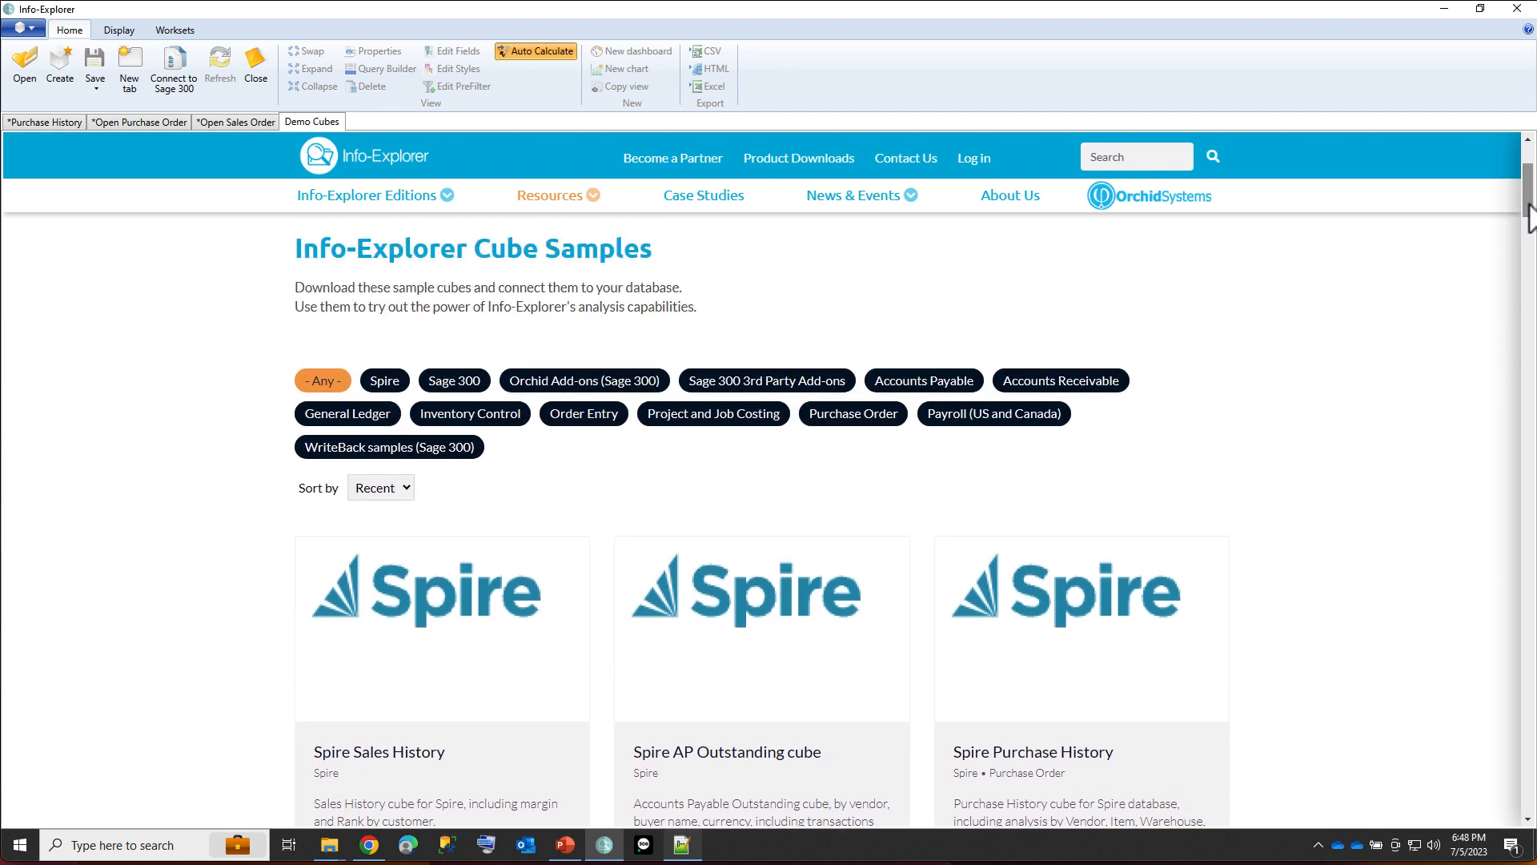